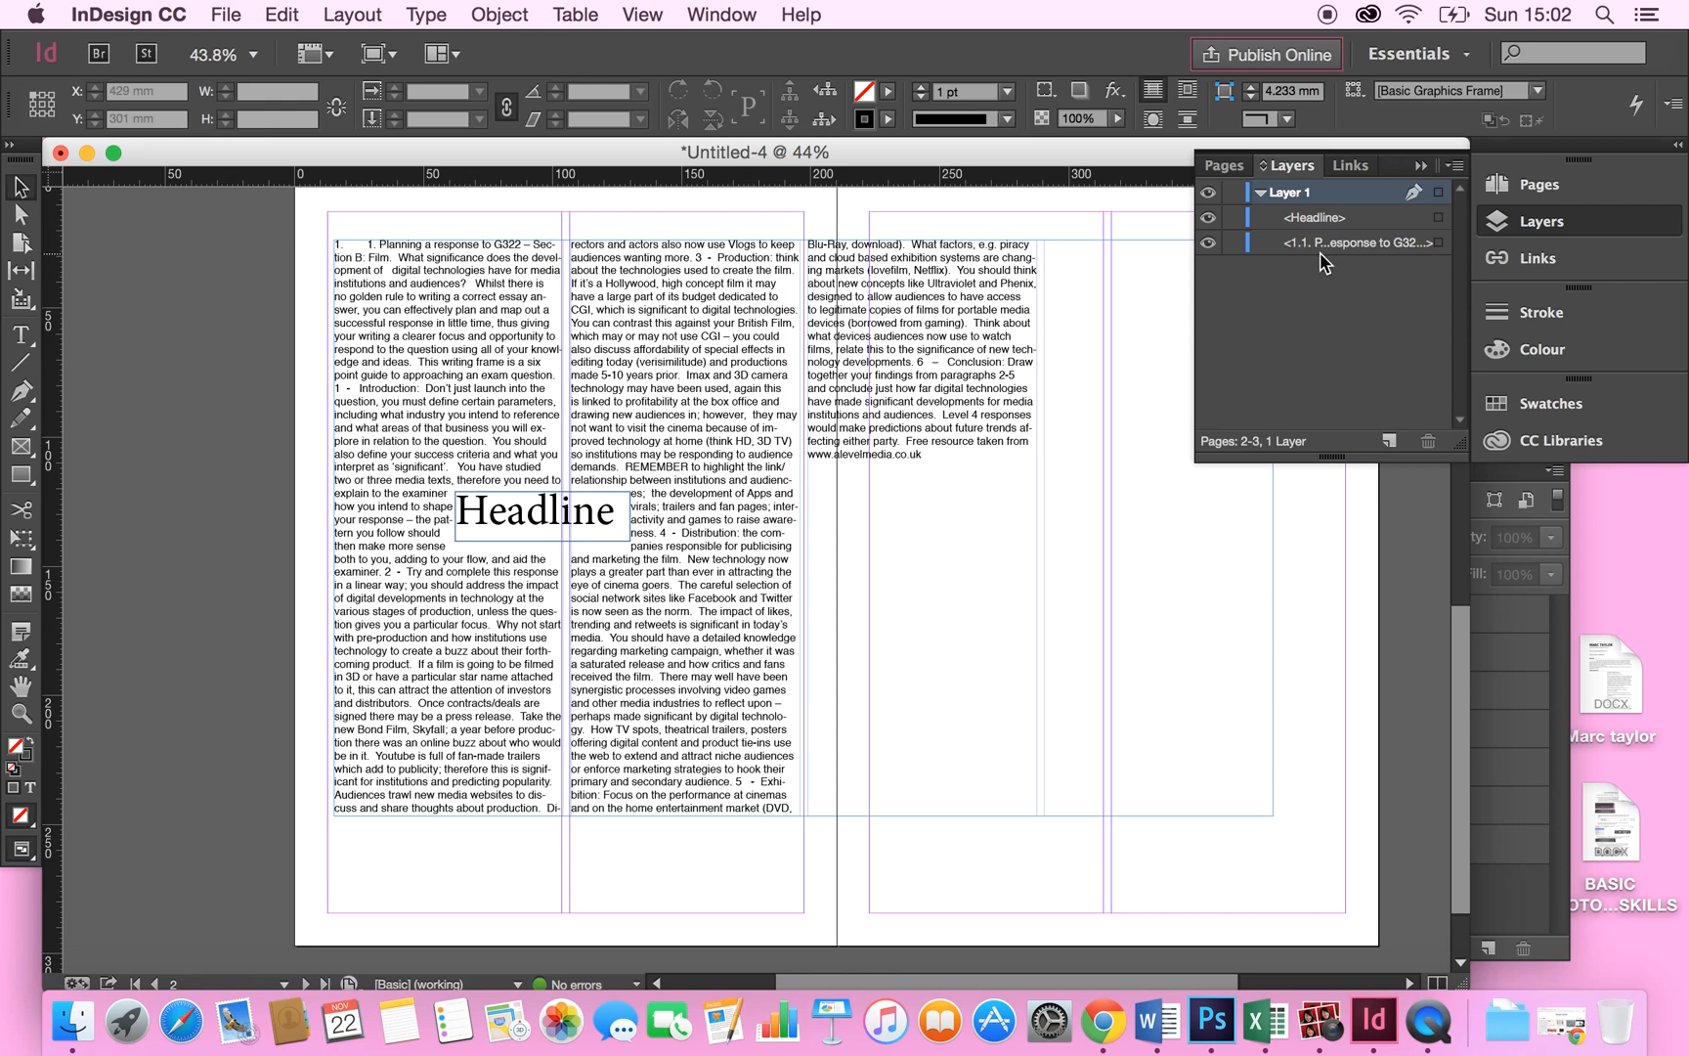
# Create a new layer and place sample.png from the Desktop on the spread.
pyautogui.click(1389, 441)
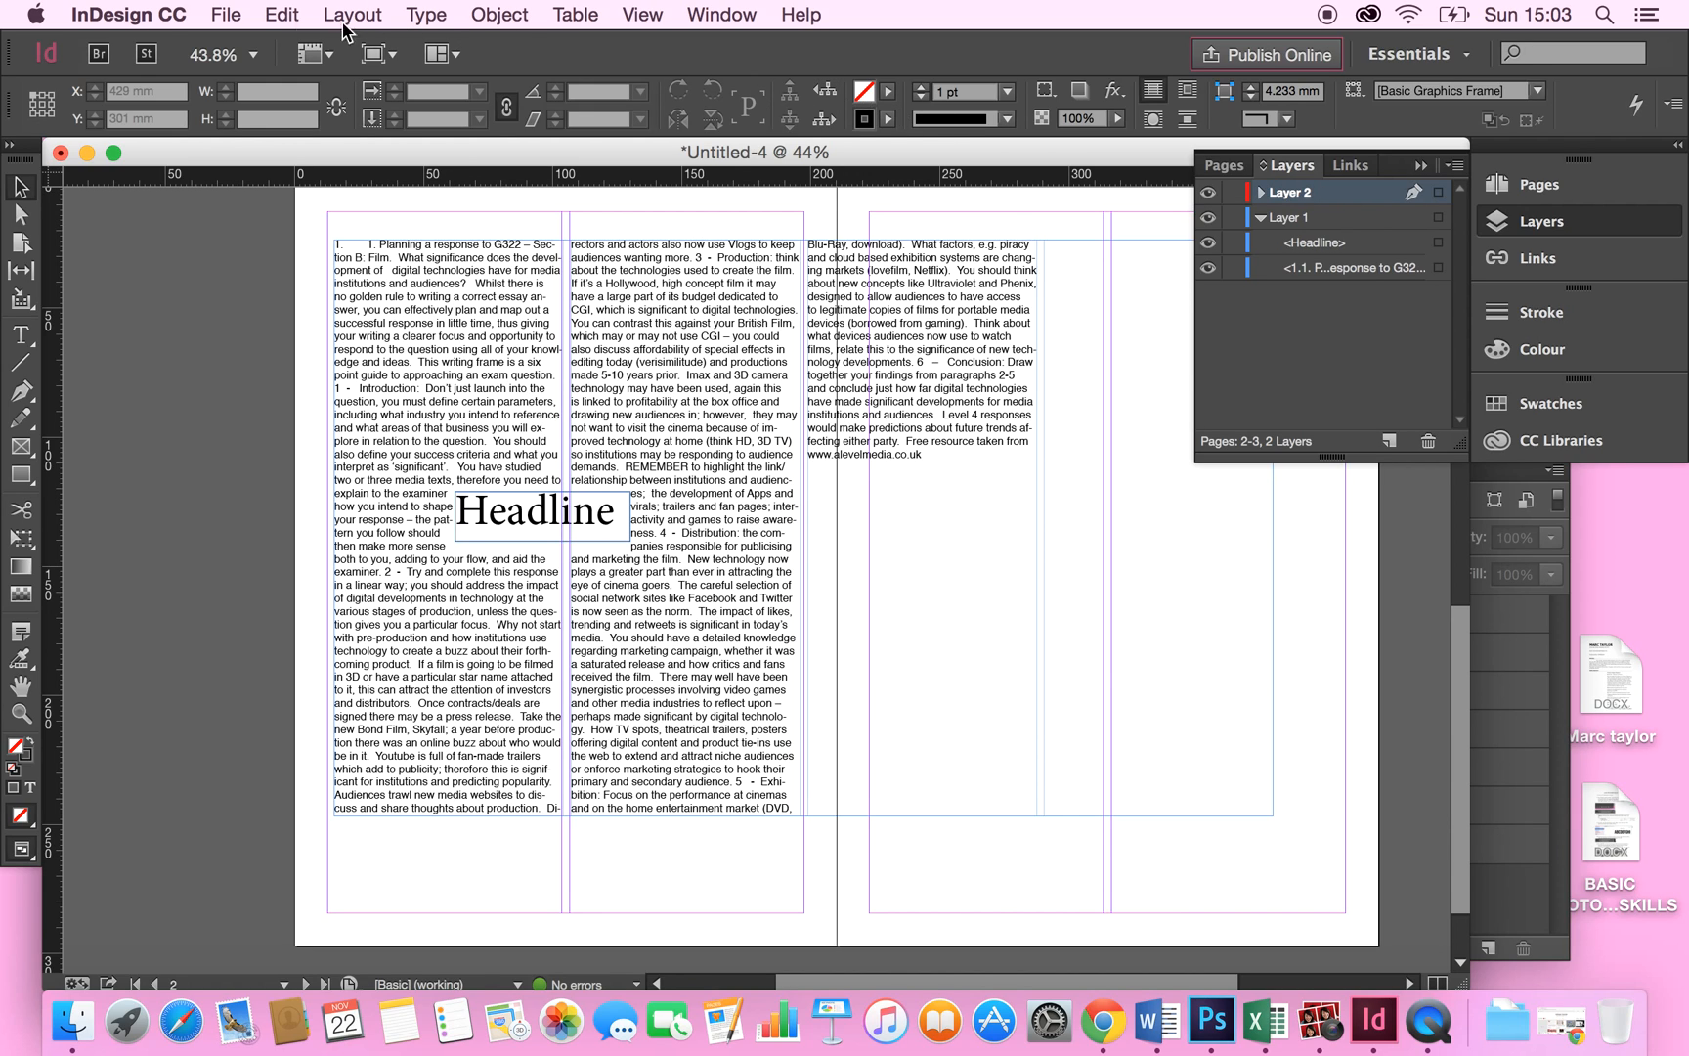
pyautogui.click(230, 16)
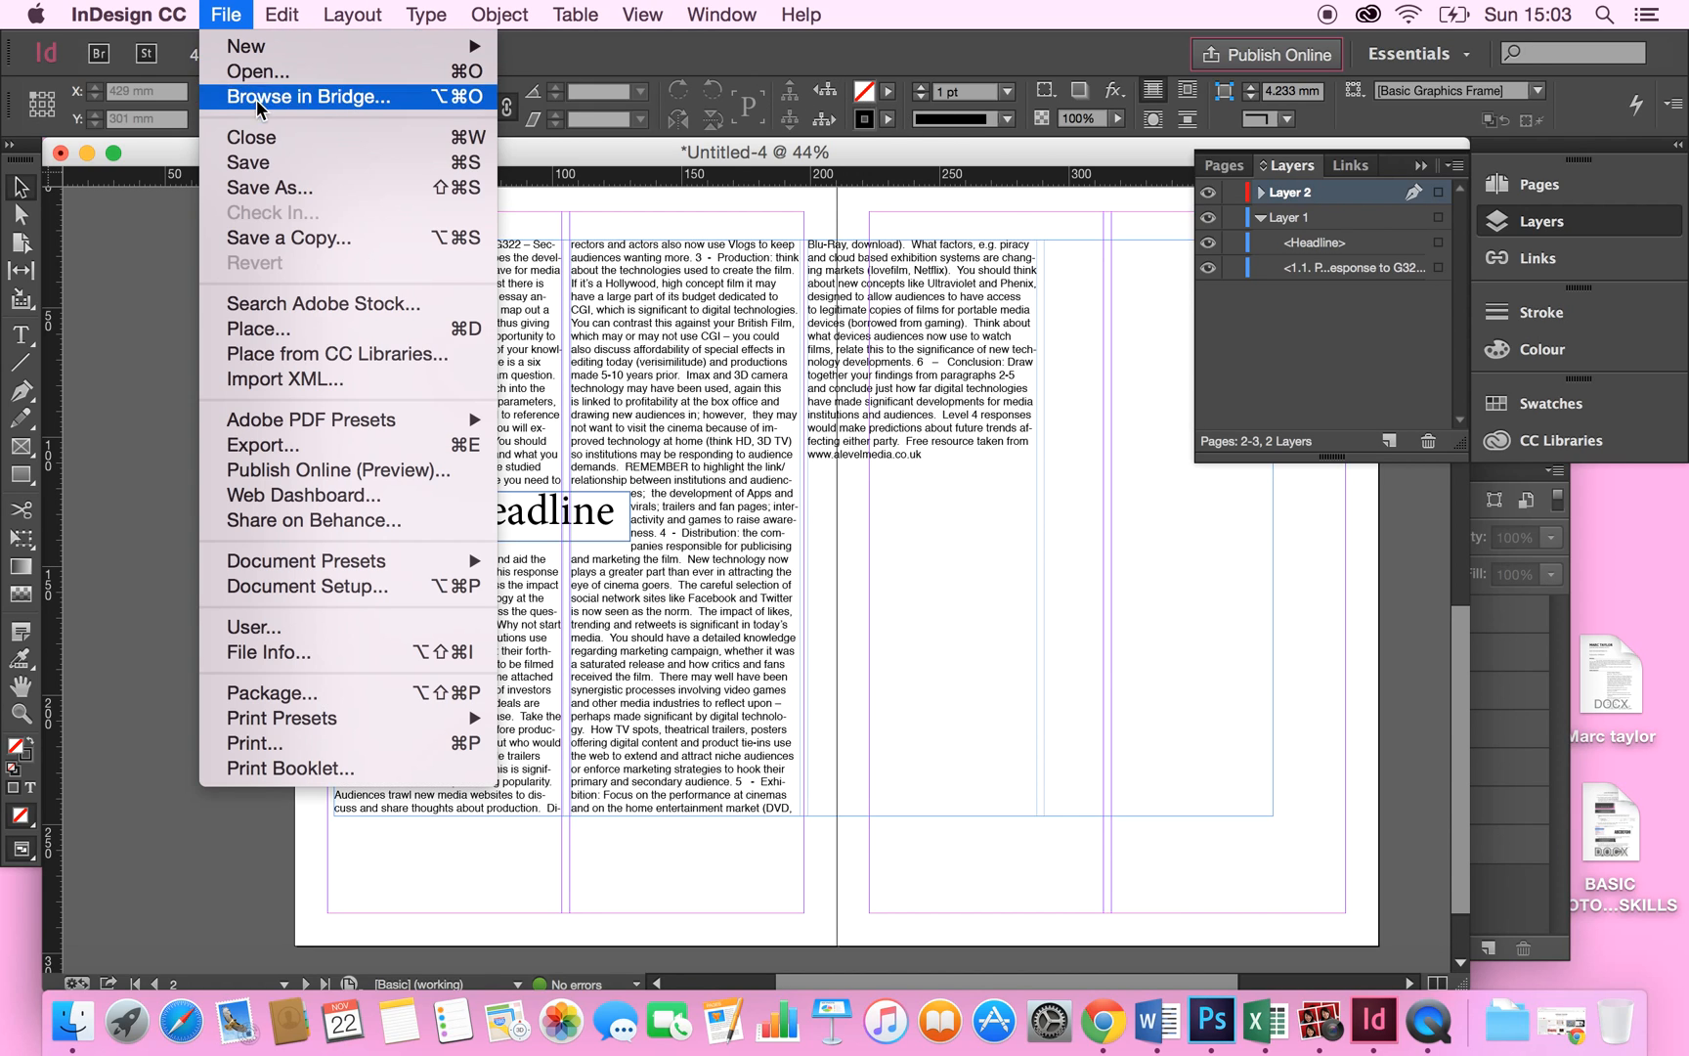
pyautogui.click(276, 332)
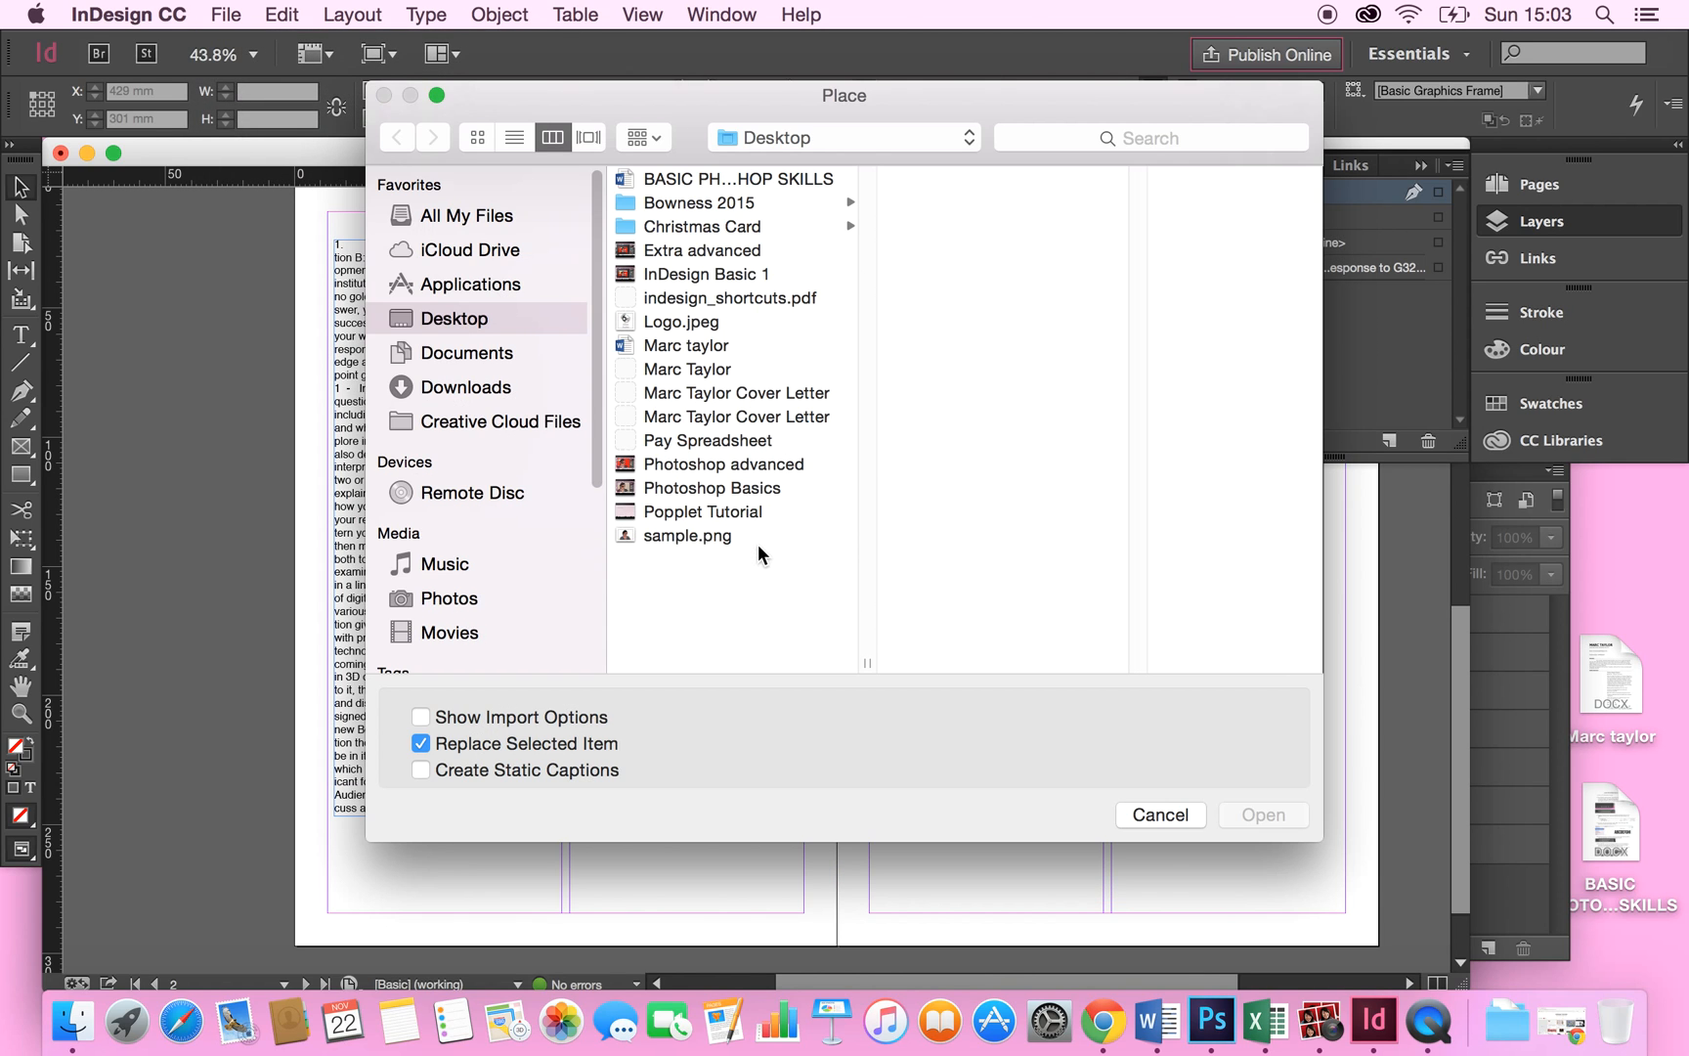
pyautogui.click(733, 544)
pyautogui.click(1262, 815)
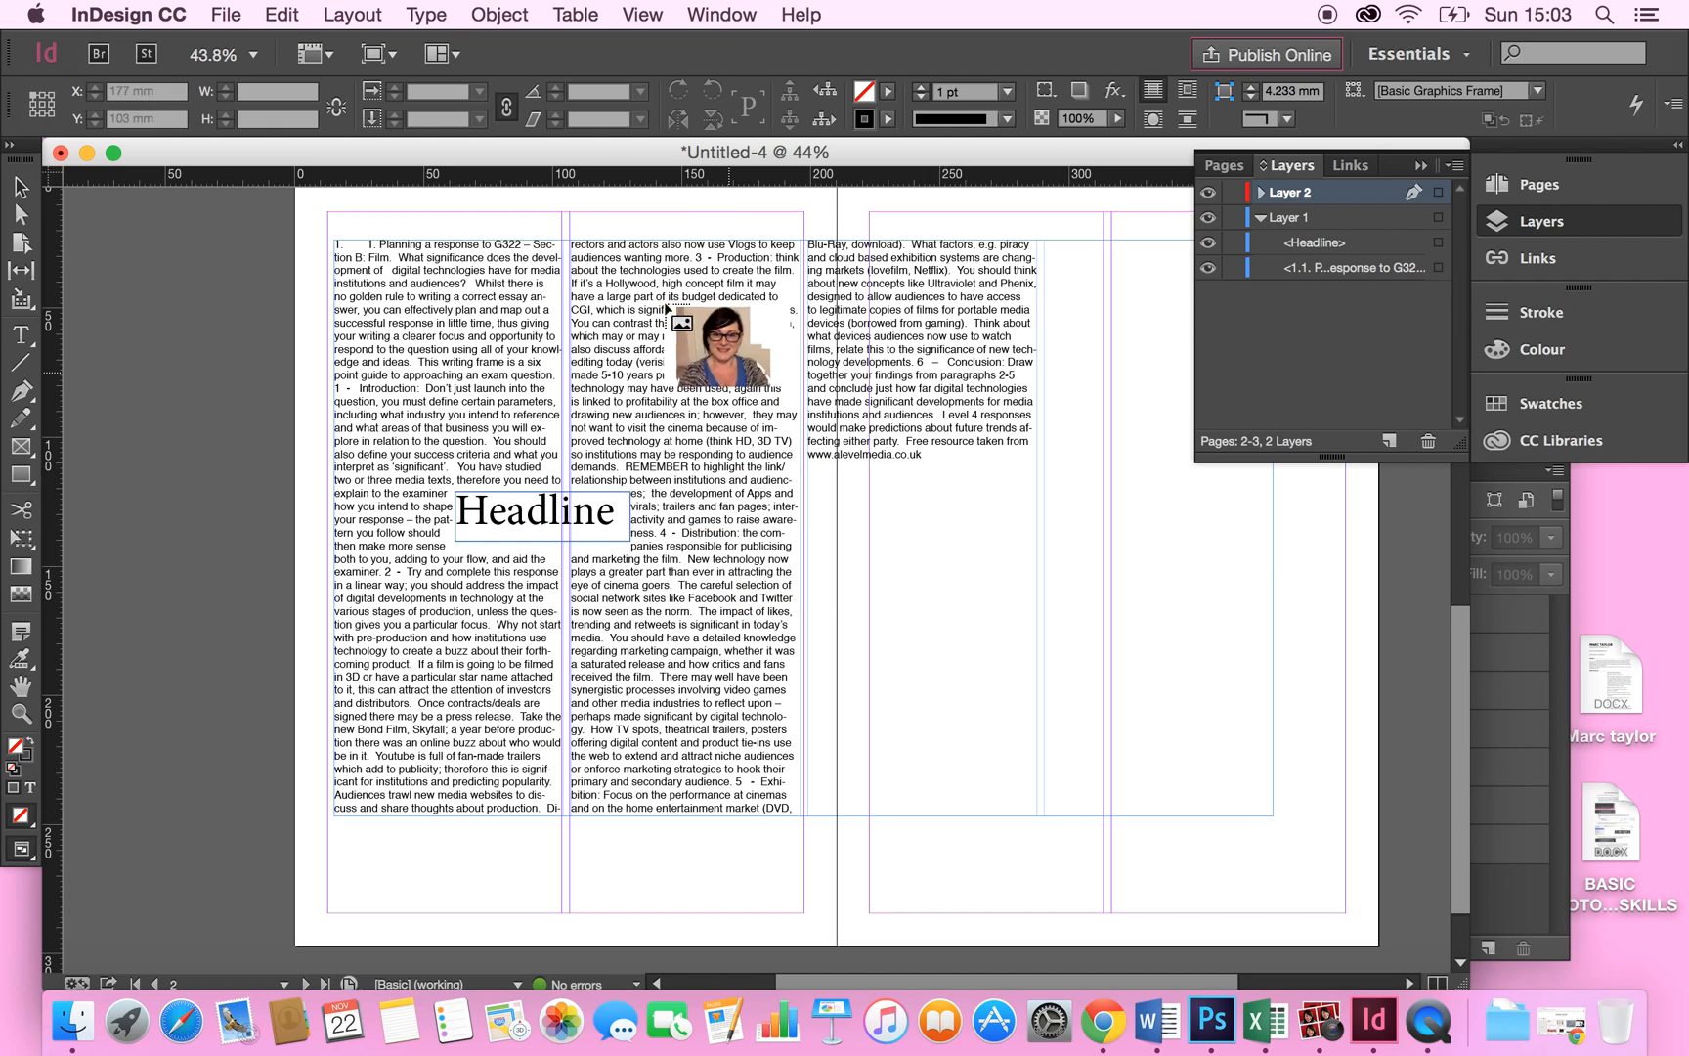
pyautogui.moveTo(450, 412); pyautogui.dragTo(446, 404)
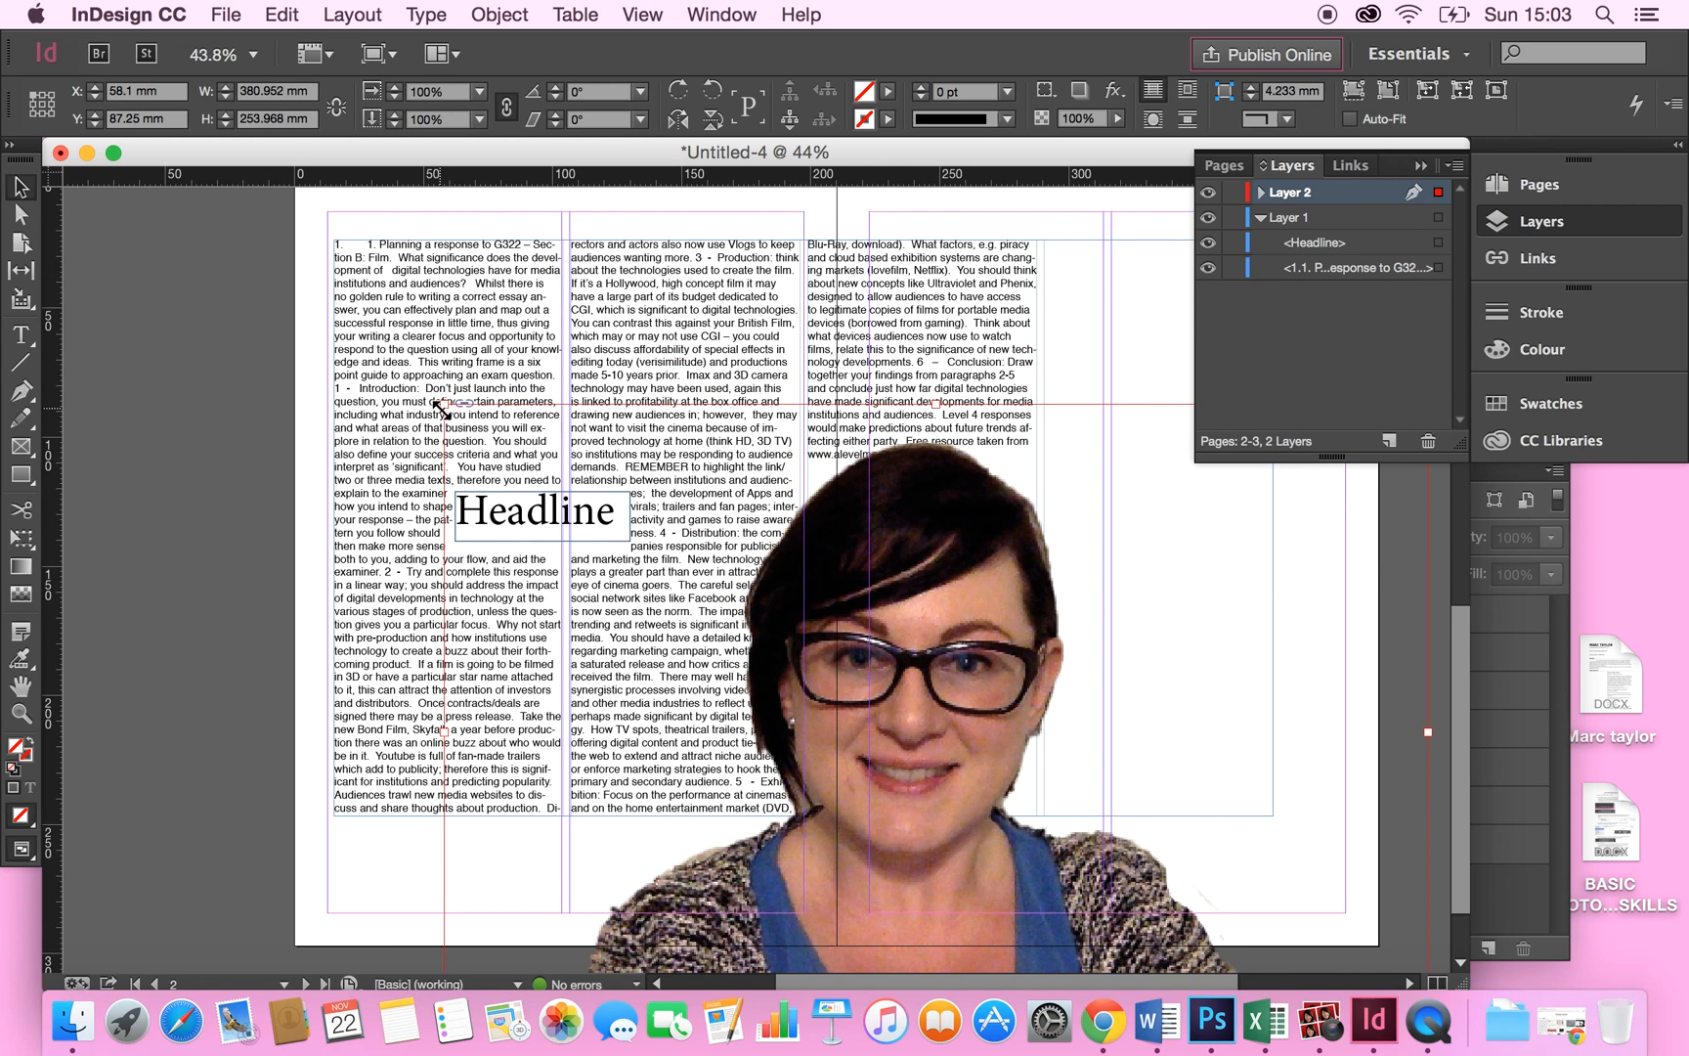
# Turn on Auto-Fit and resize the image frame to about 292 × 179 mm over the text columns.
pyautogui.click(1350, 119)
pyautogui.moveTo(442, 399); pyautogui.dragTo(674, 596)
pyautogui.moveTo(802, 596); pyautogui.dragTo(483, 292)
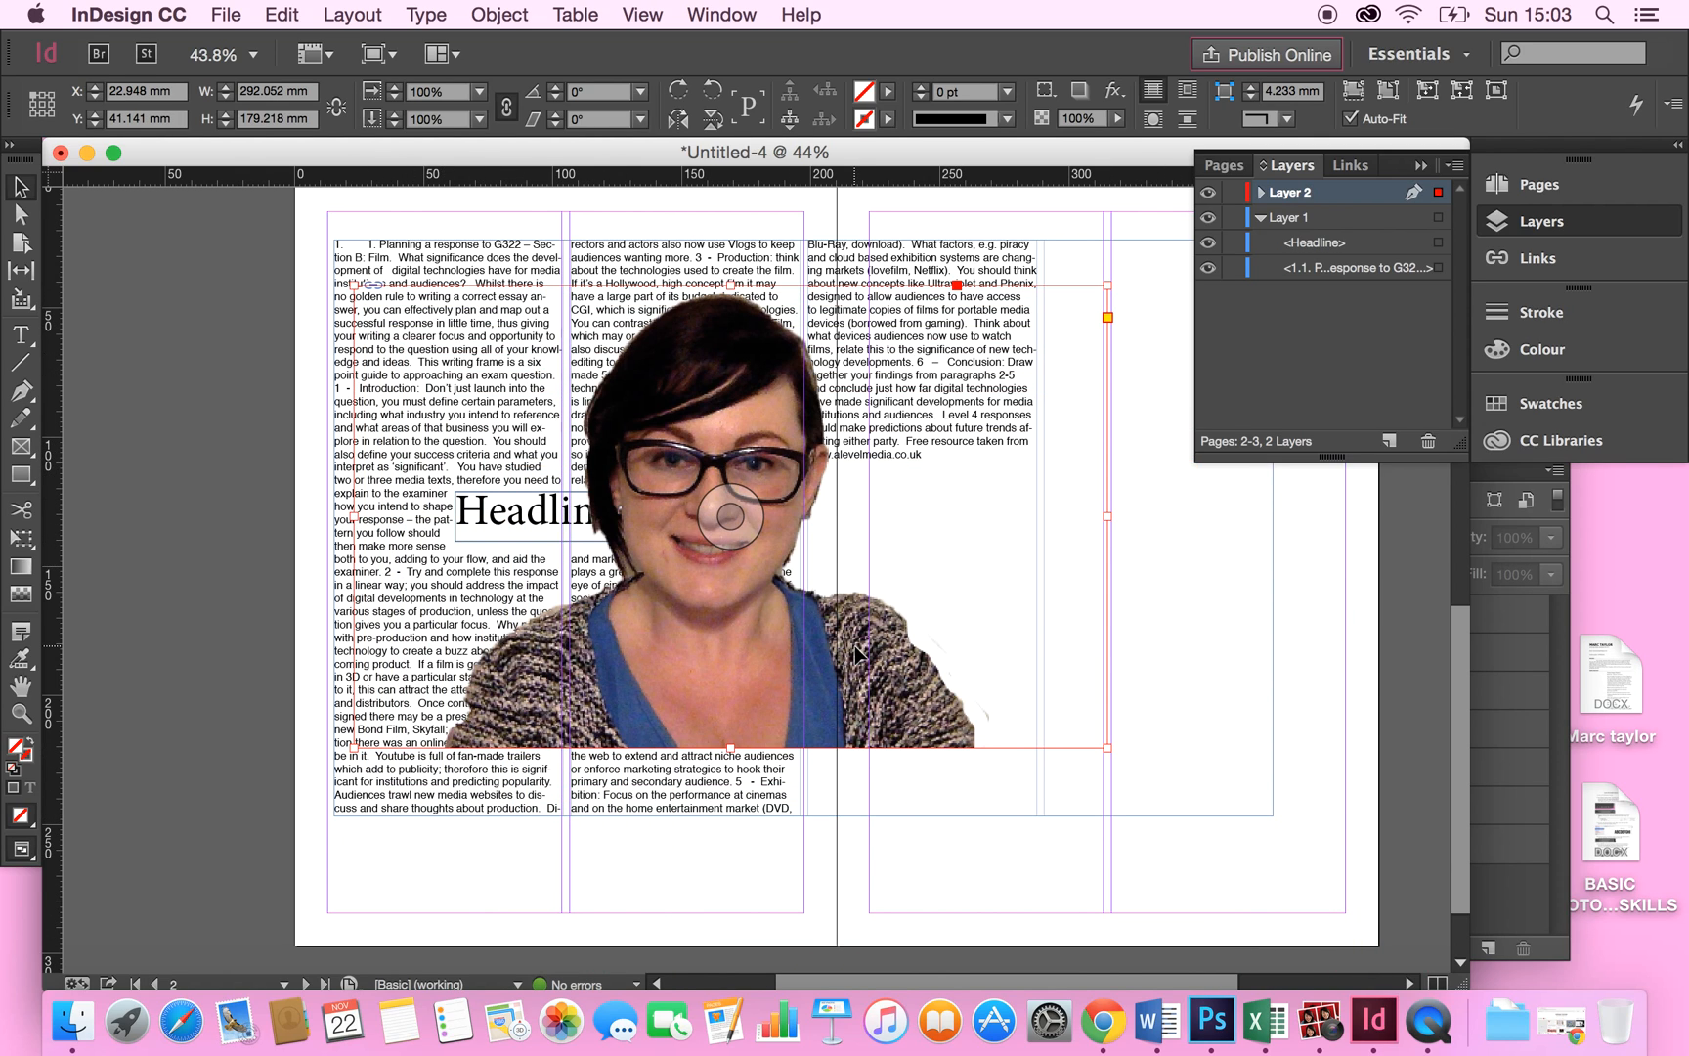
# Reposition the photo within its frame so the face sits centred.
pyautogui.moveTo(740, 584); pyautogui.dragTo(731, 622)
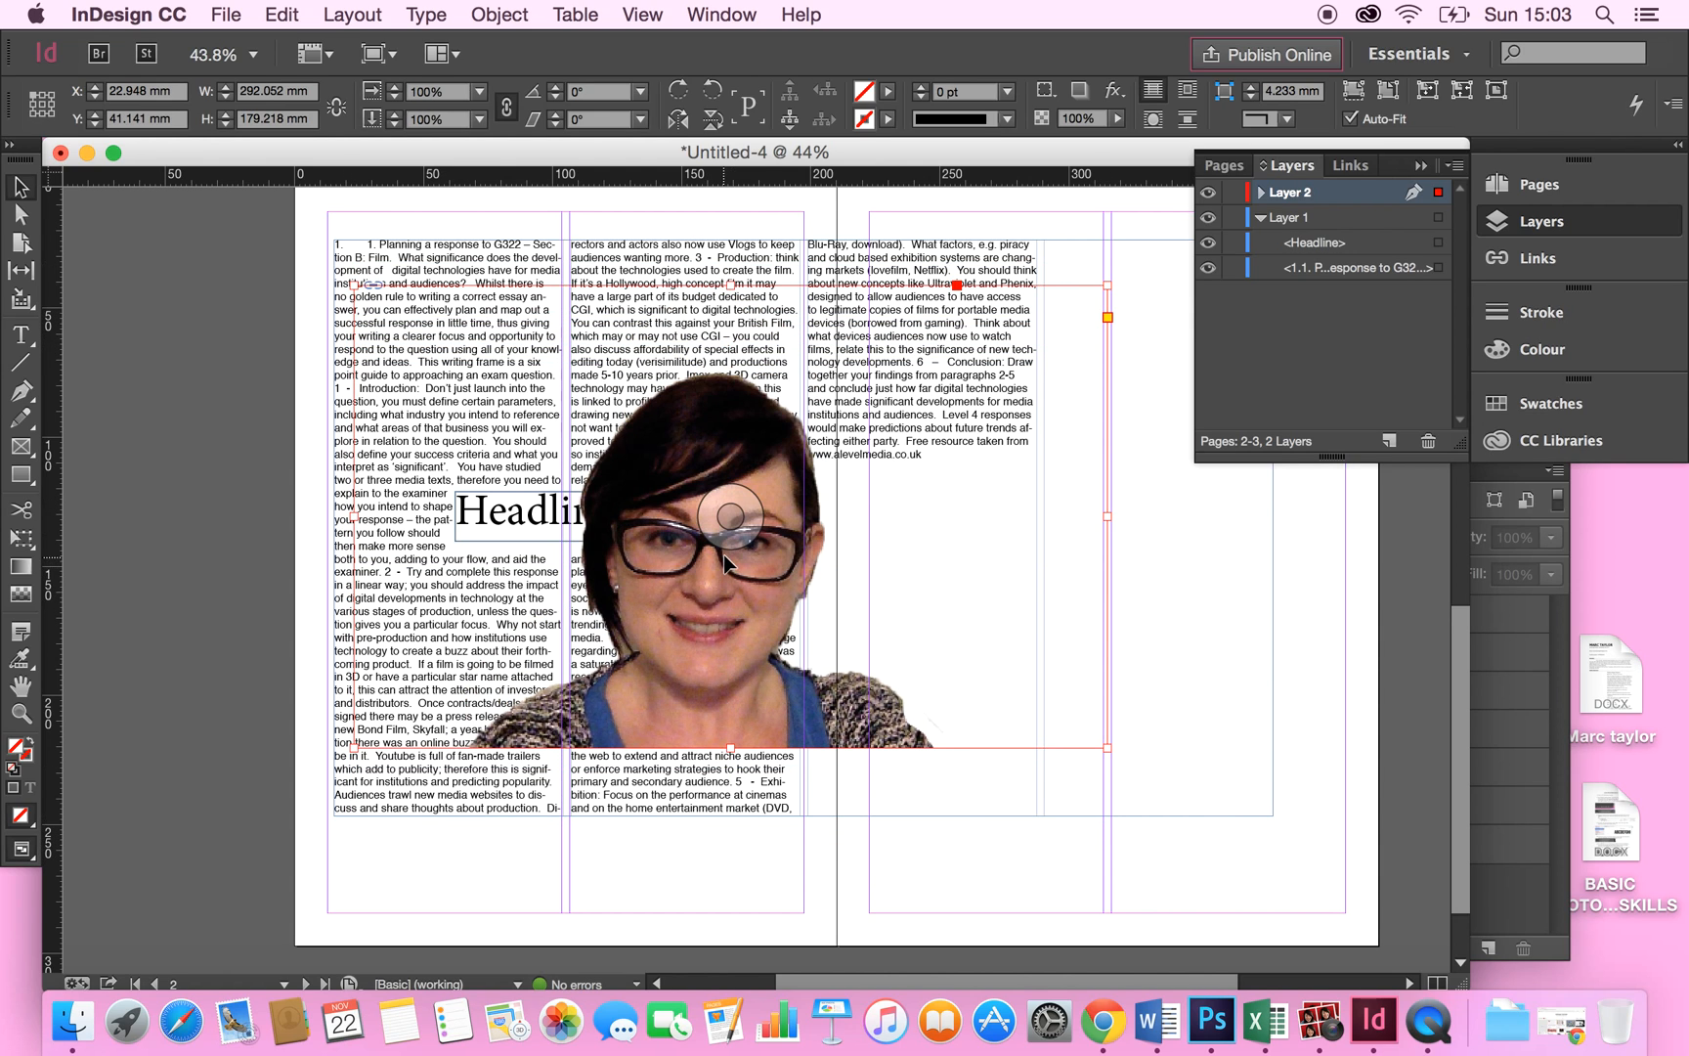
pyautogui.moveTo(732, 516); pyautogui.dragTo(758, 460)
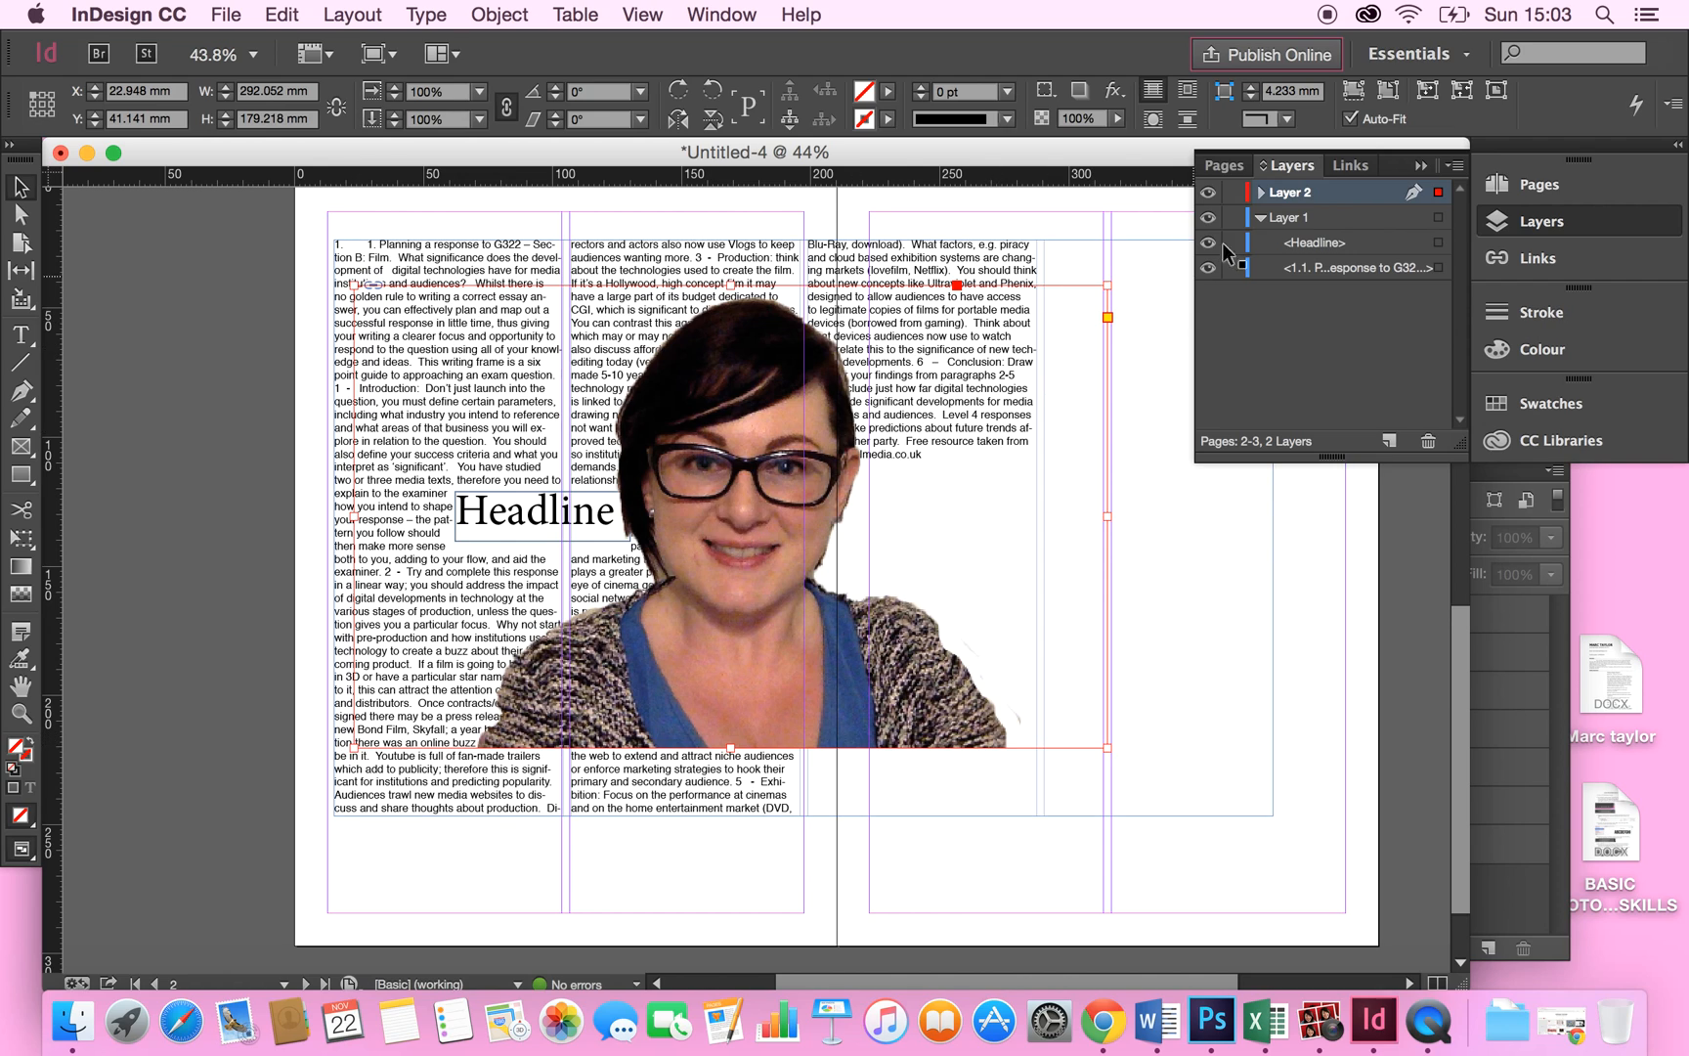
pyautogui.moveTo(354, 748)
pyautogui.mouseDown()
pyautogui.moveTo(423, 710)
pyautogui.moveTo(368, 745)
pyautogui.mouseUp()
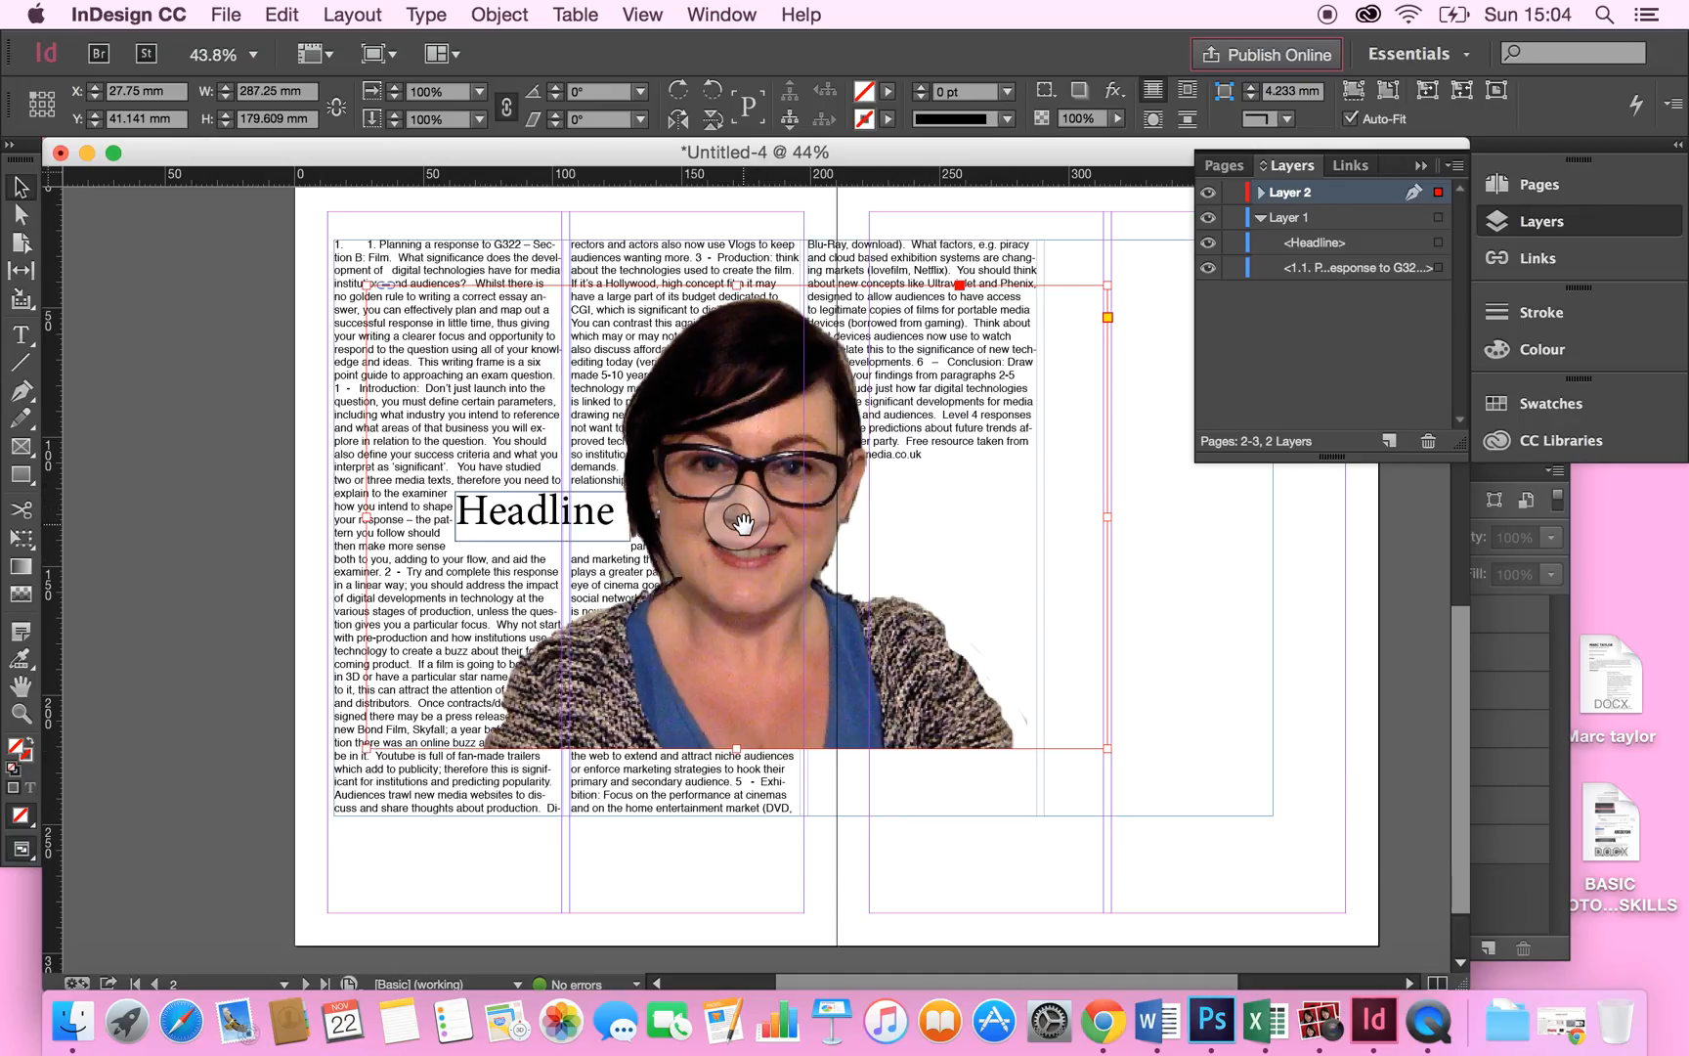
# Try moving the photo down, then undo the moves.
pyautogui.moveTo(741, 515); pyautogui.dragTo(696, 752)
pyautogui.press('super+z')
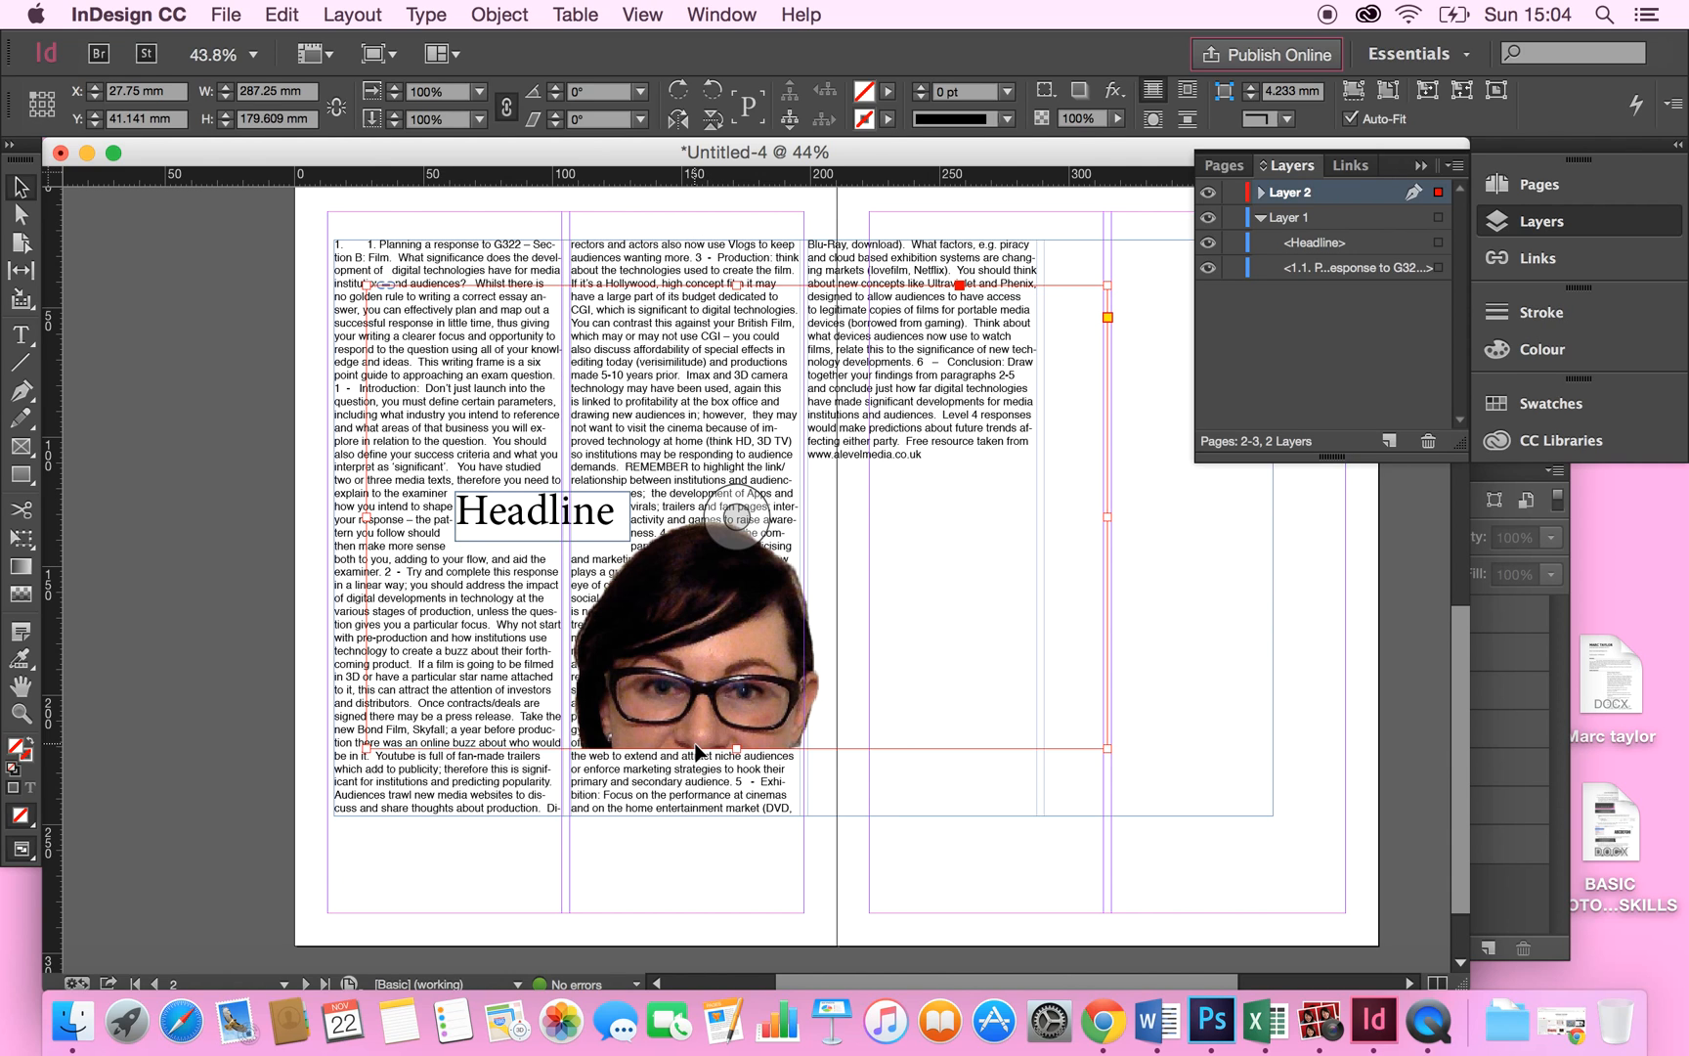
pyautogui.click(283, 14)
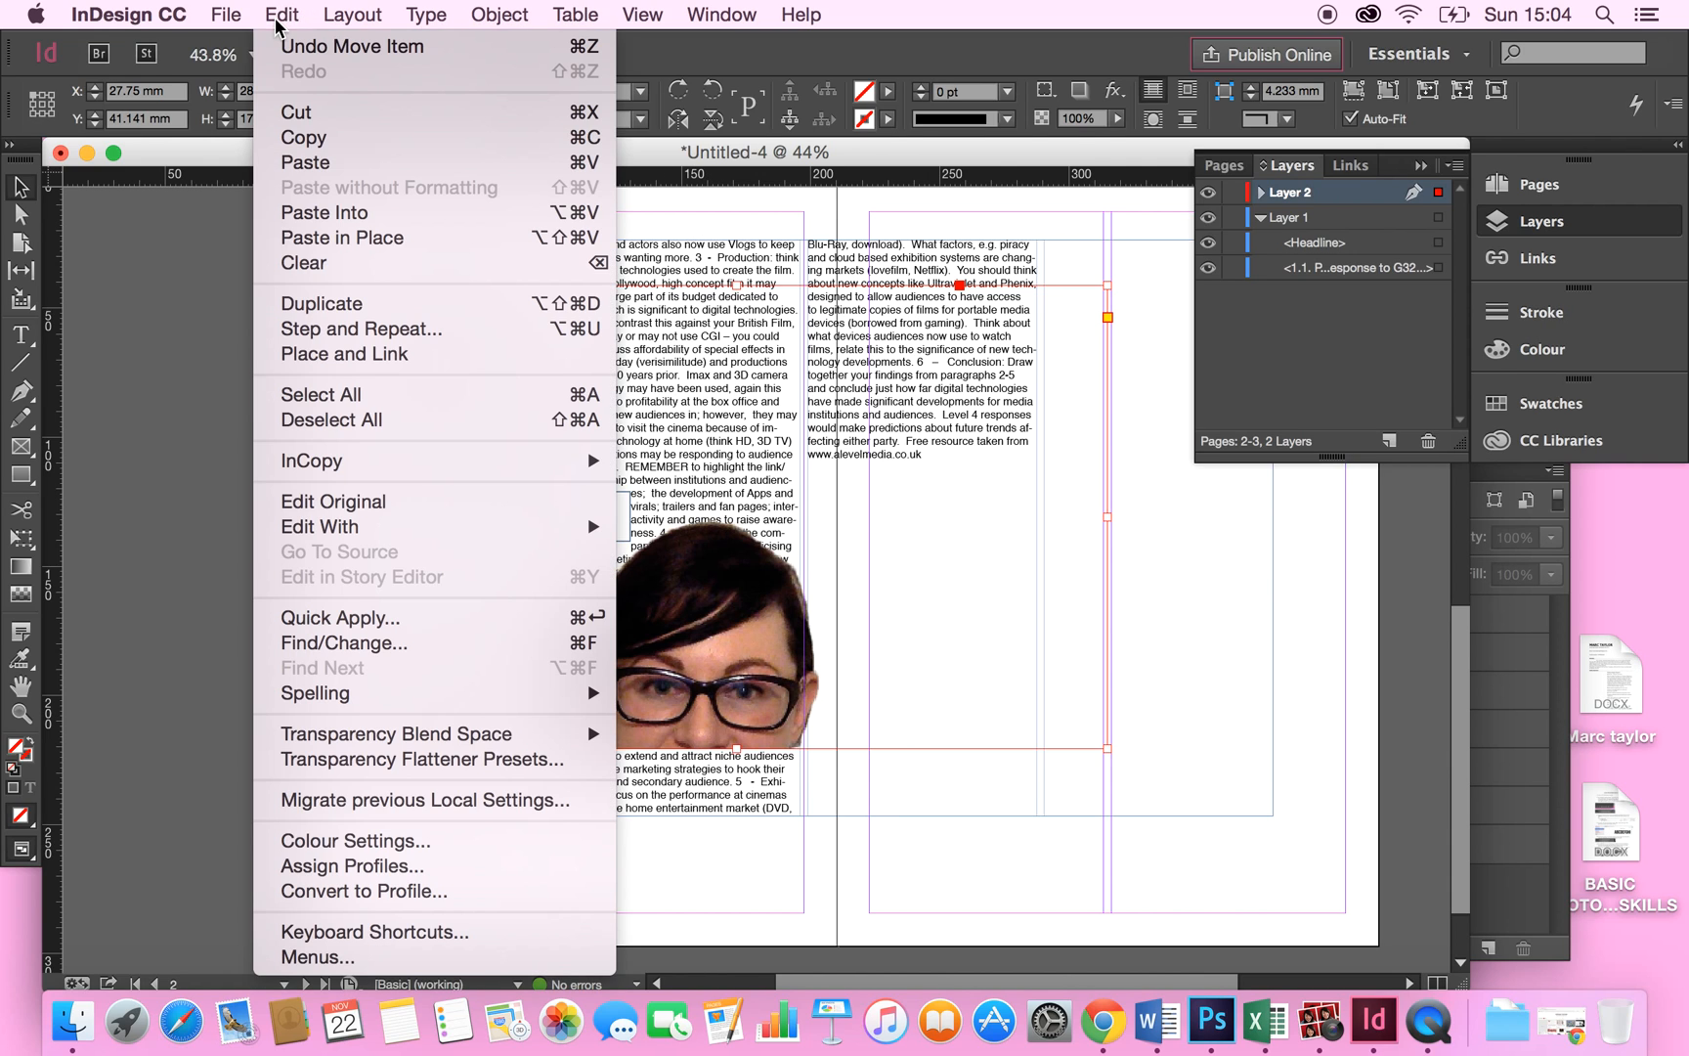
pyautogui.click(287, 43)
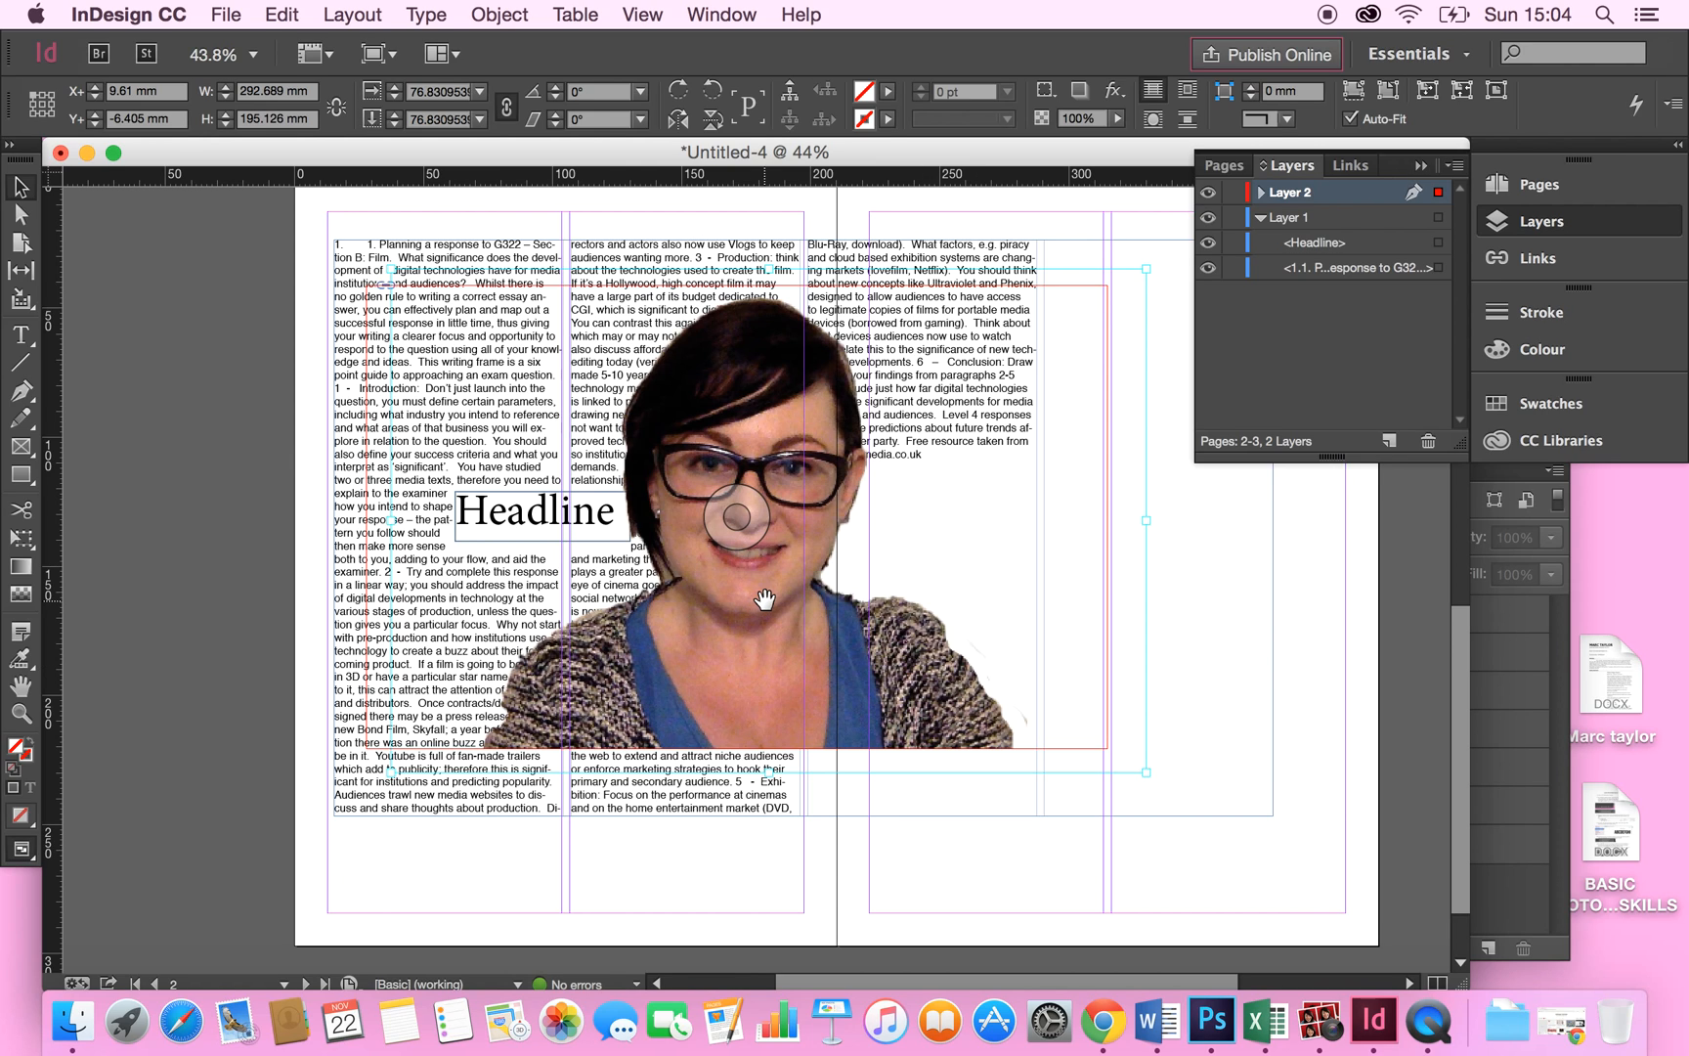
# Open the Text Wrap panel and wrap the text around the image's object shape.
pyautogui.click(708, 13)
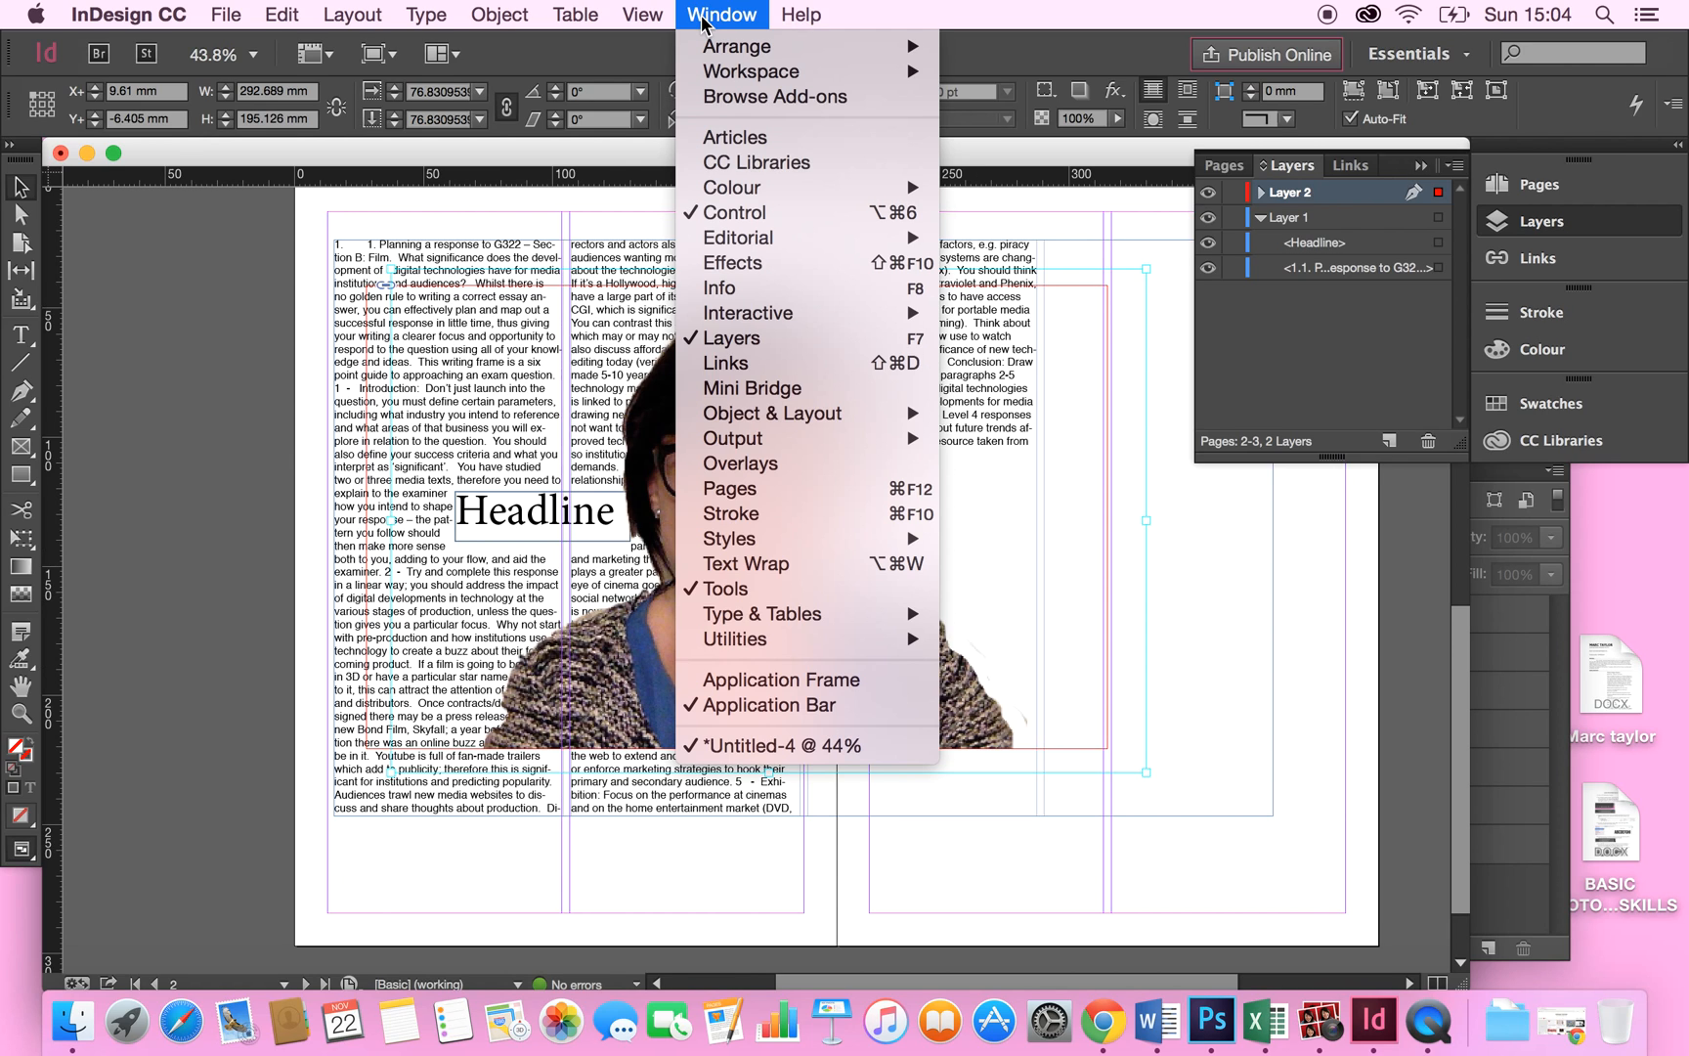
pyautogui.click(771, 565)
pyautogui.moveTo(835, 409); pyautogui.dragTo(1042, 293)
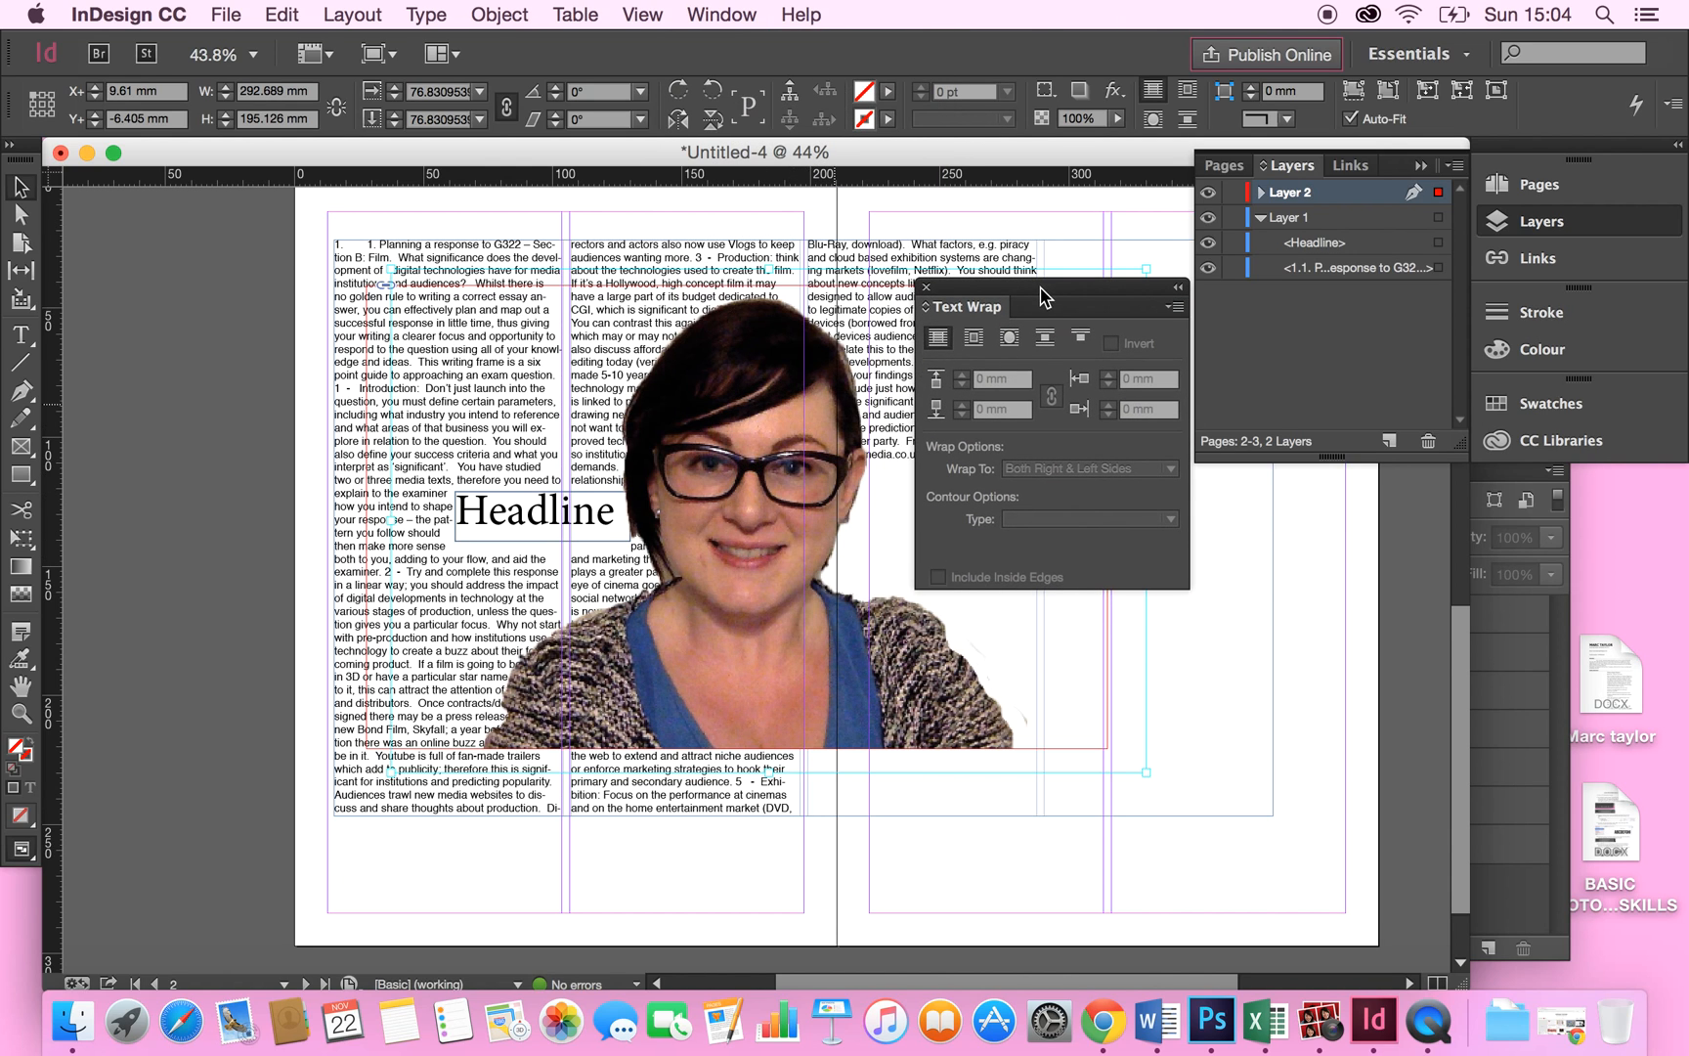
pyautogui.click(1011, 337)
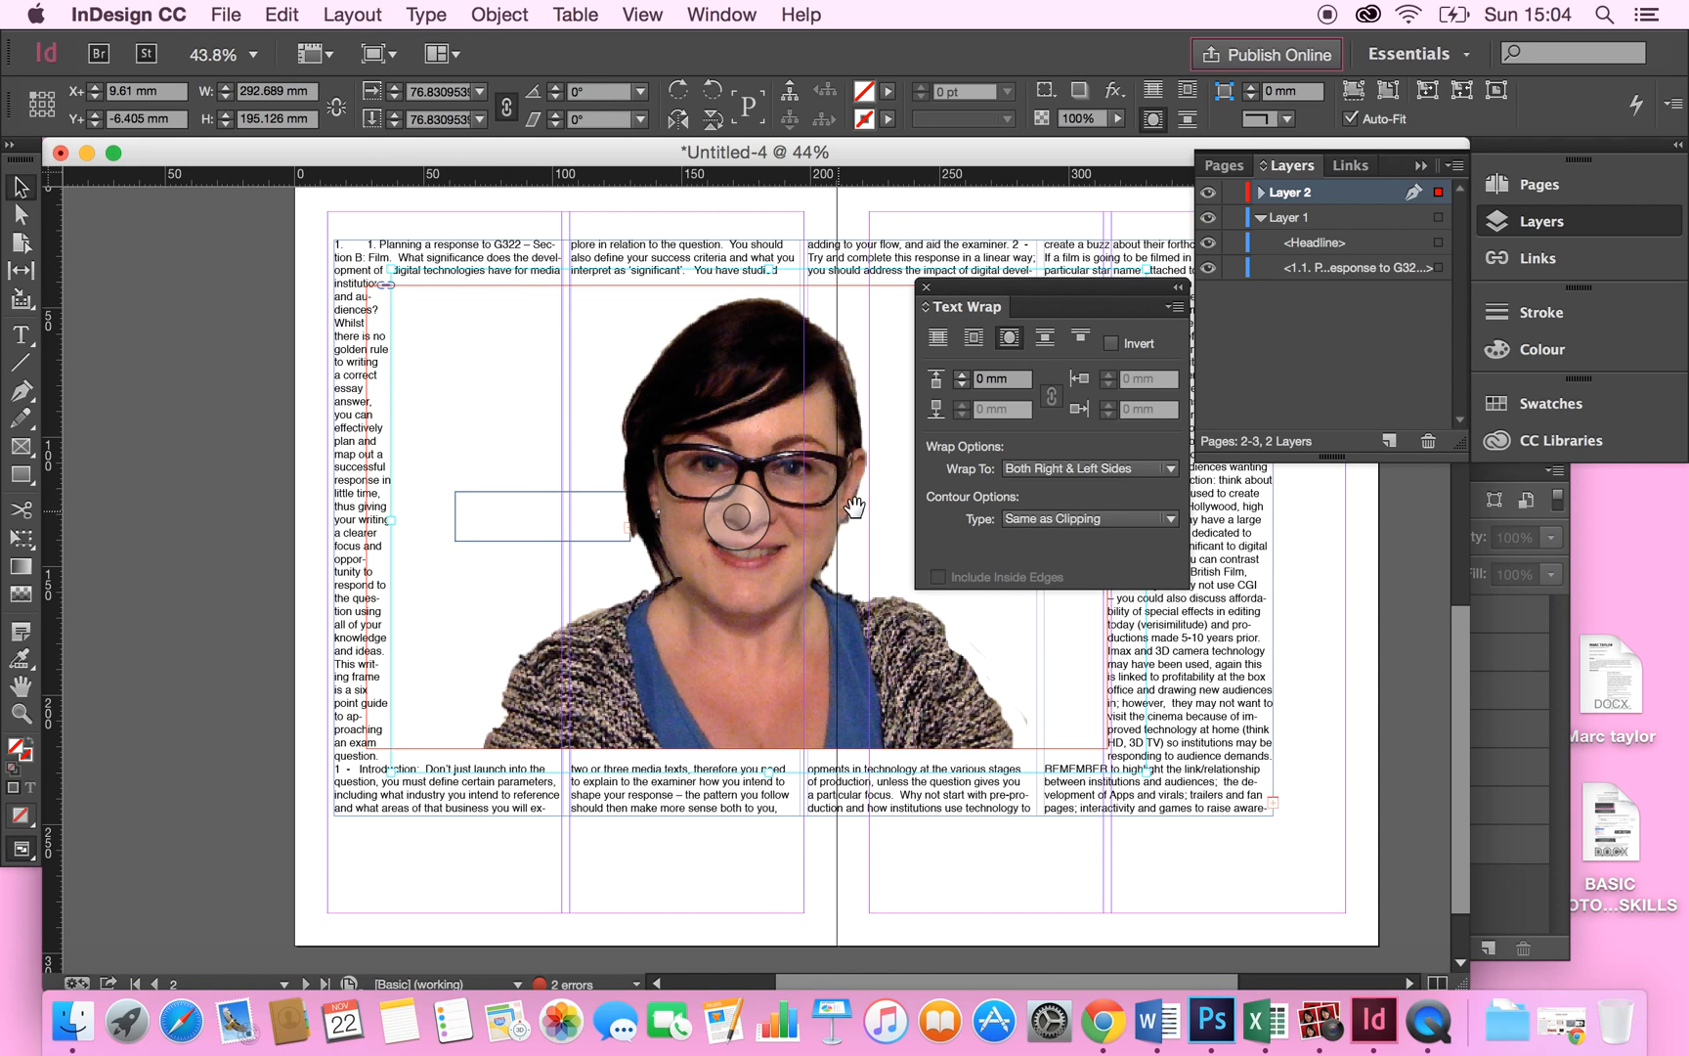
# Set the wrap contour type to Alpha Channel, trying Detect Edges along the way.
pyautogui.click(1071, 521)
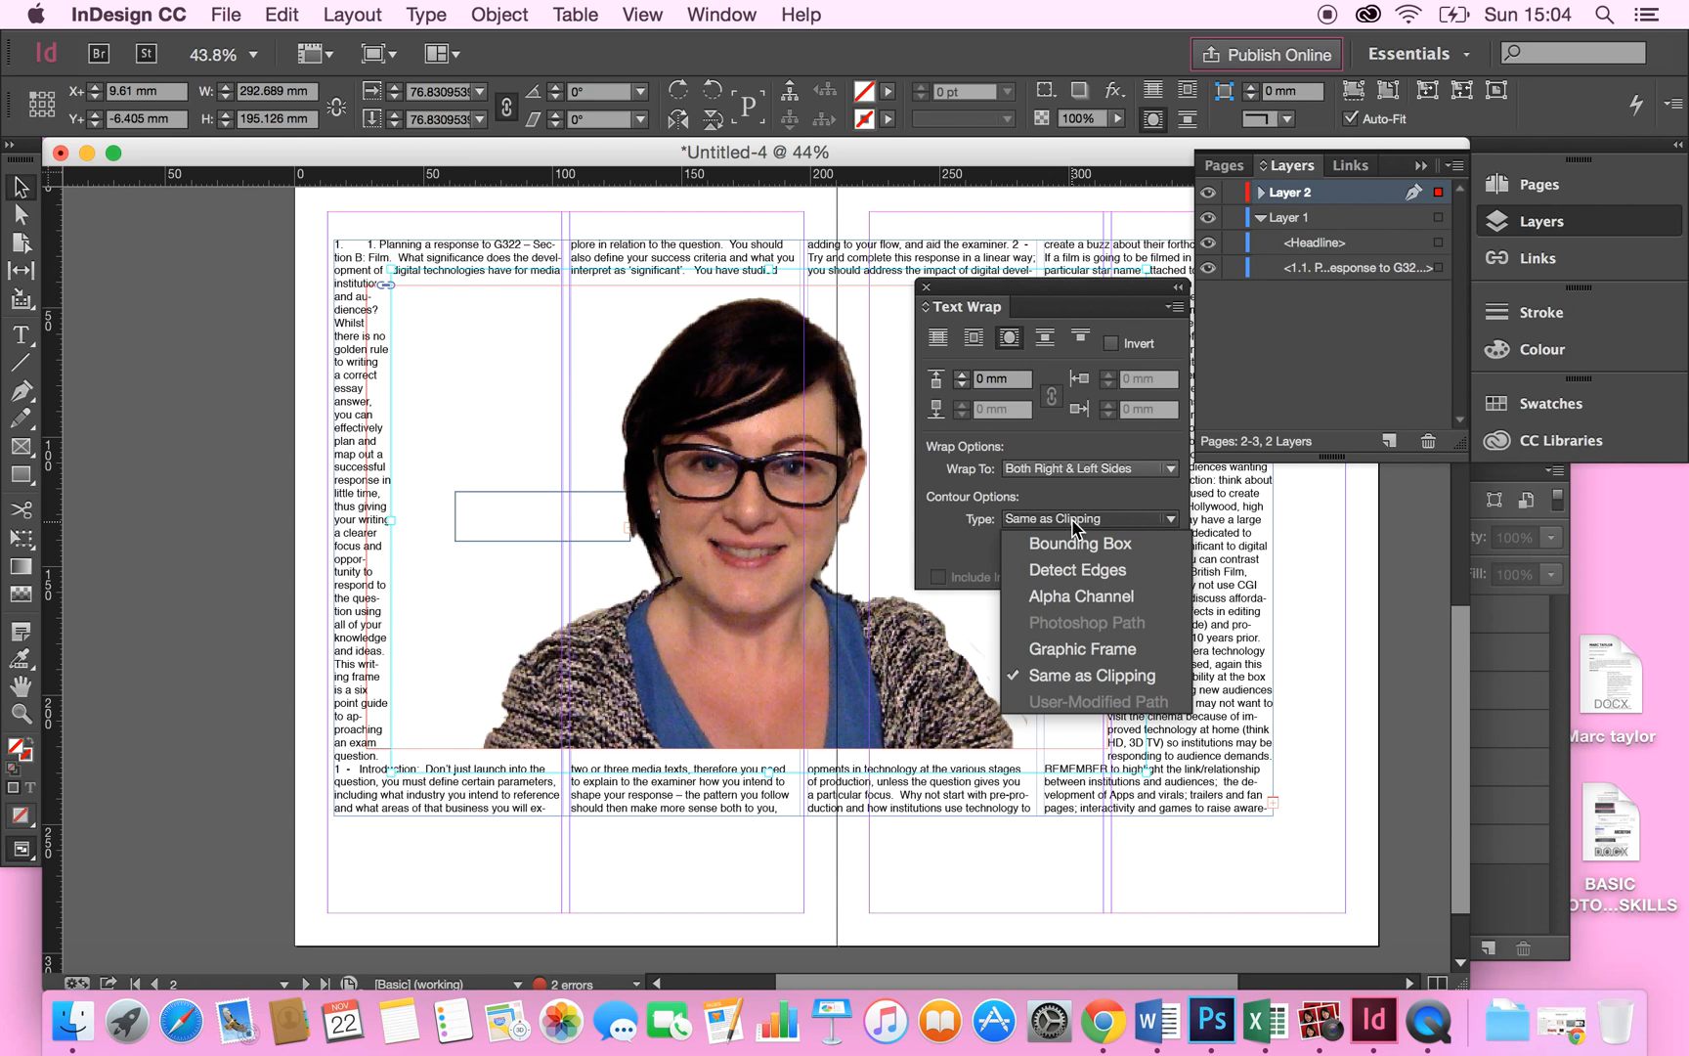
pyautogui.click(1082, 595)
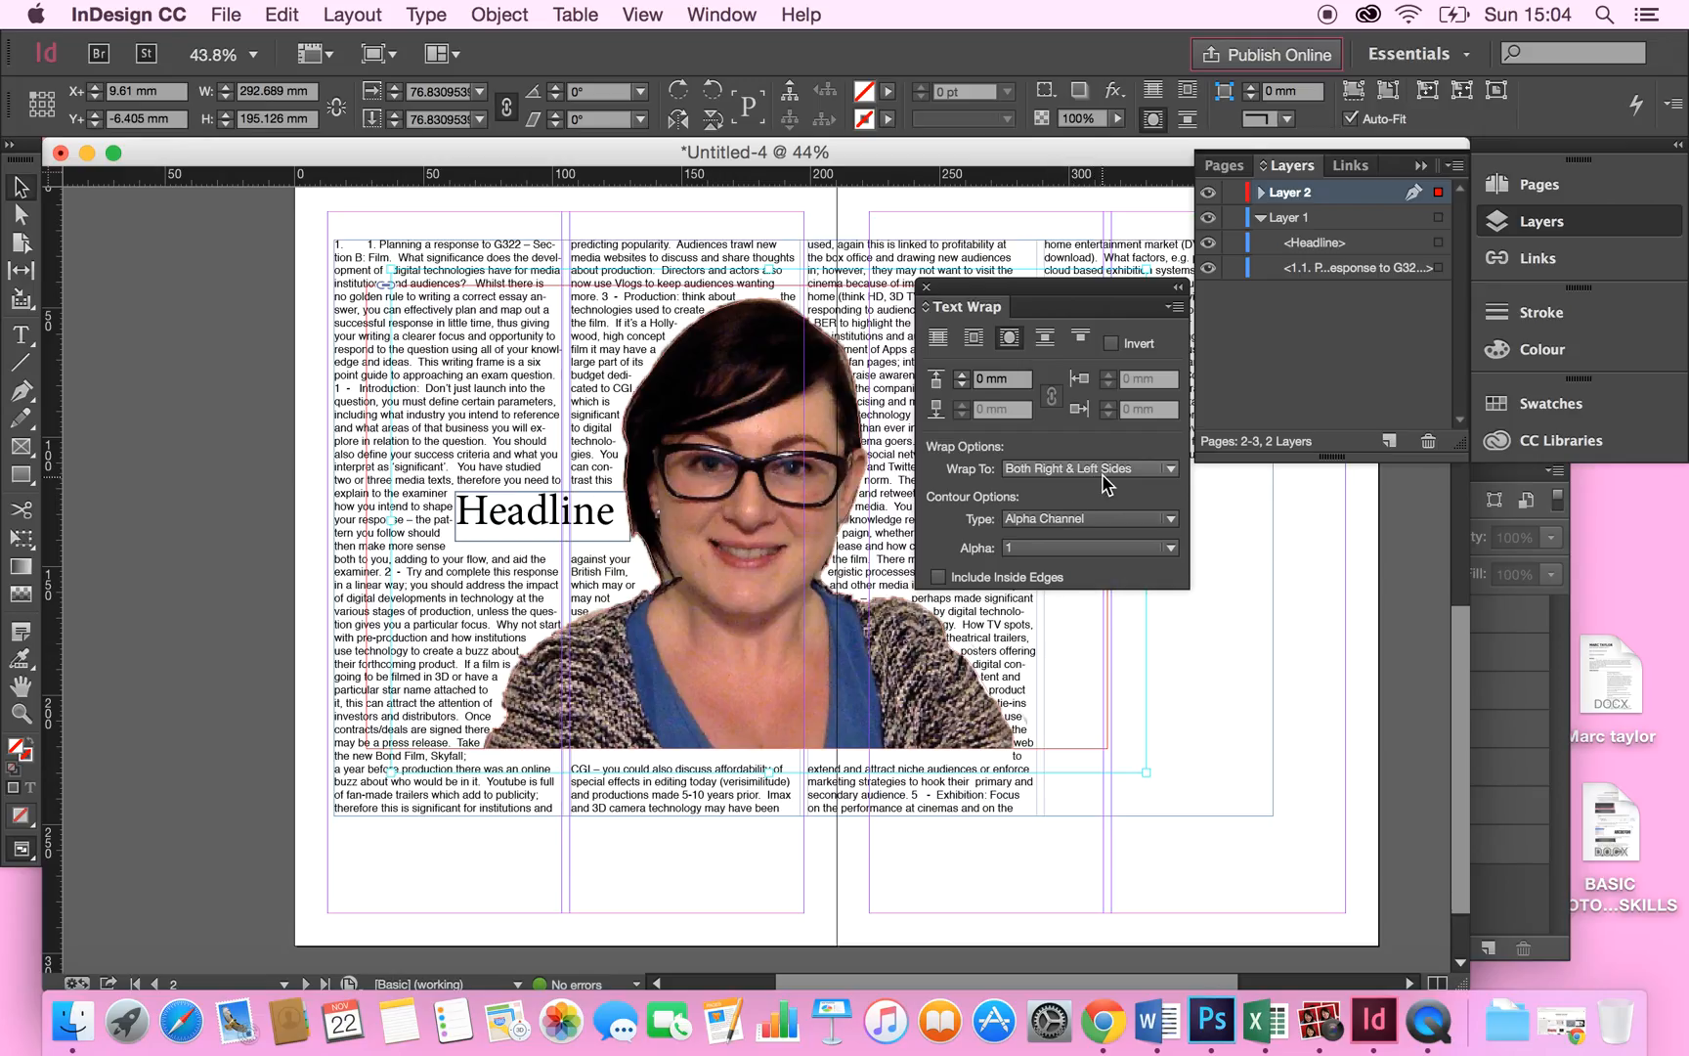
pyautogui.click(1094, 520)
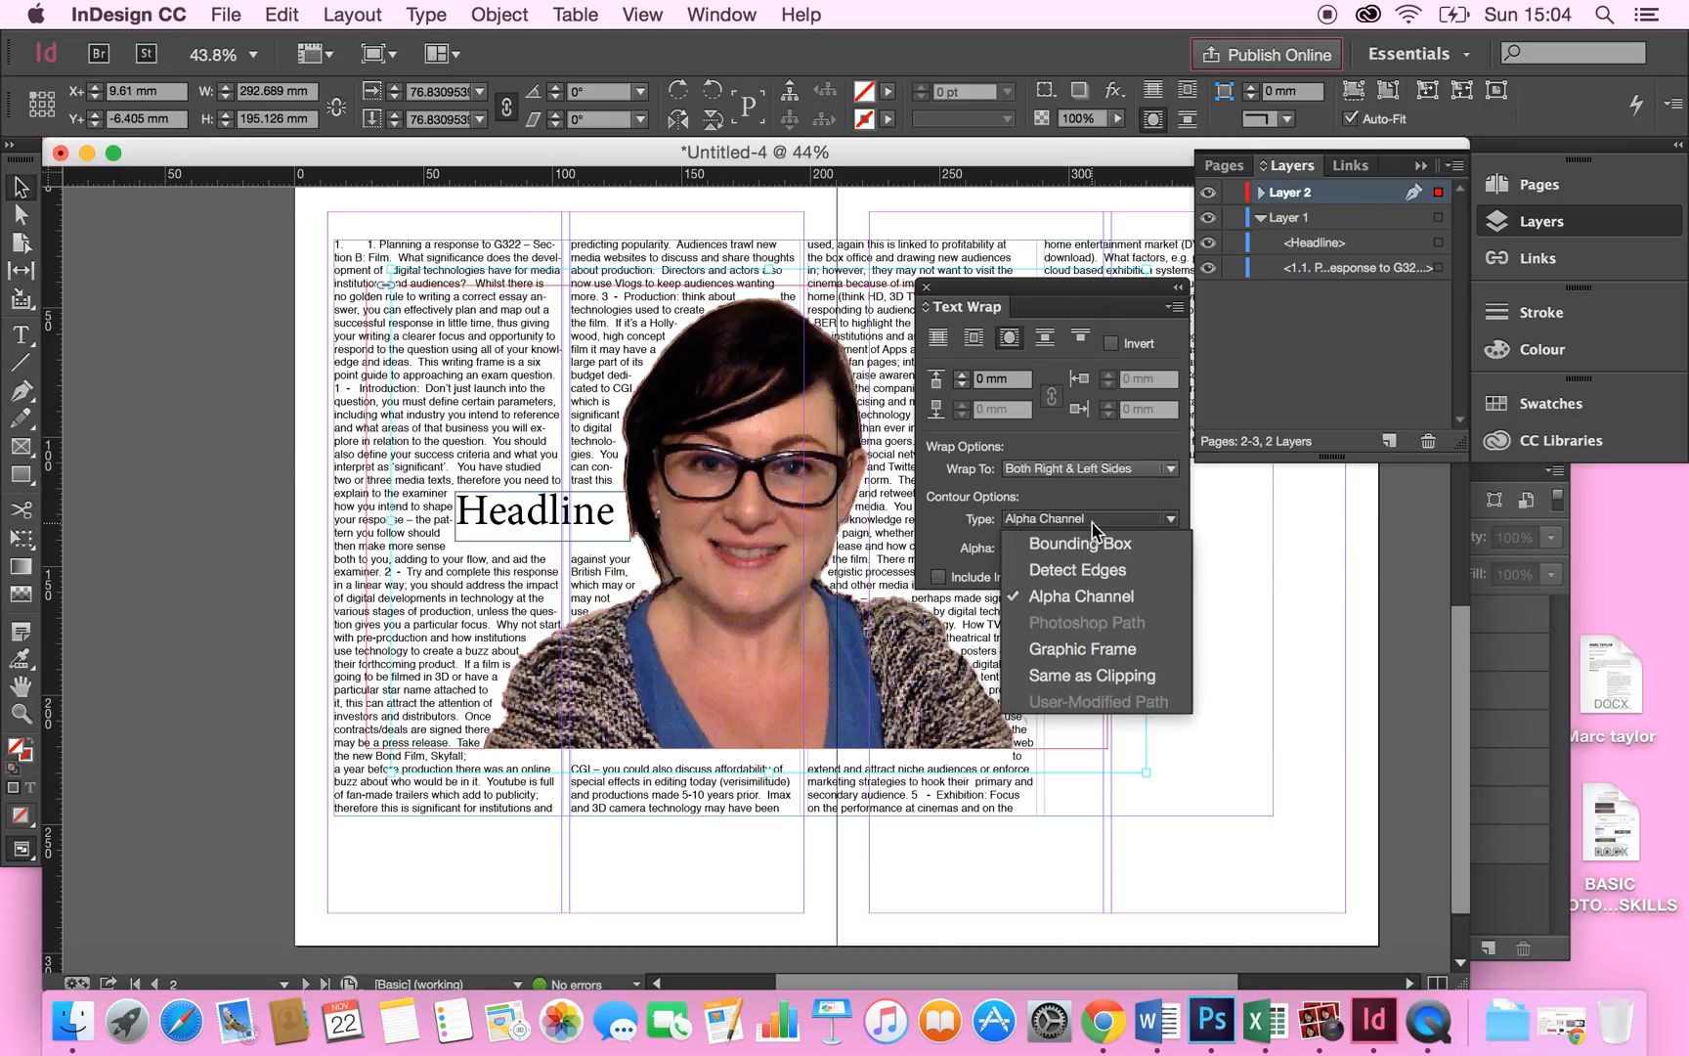
pyautogui.click(1095, 570)
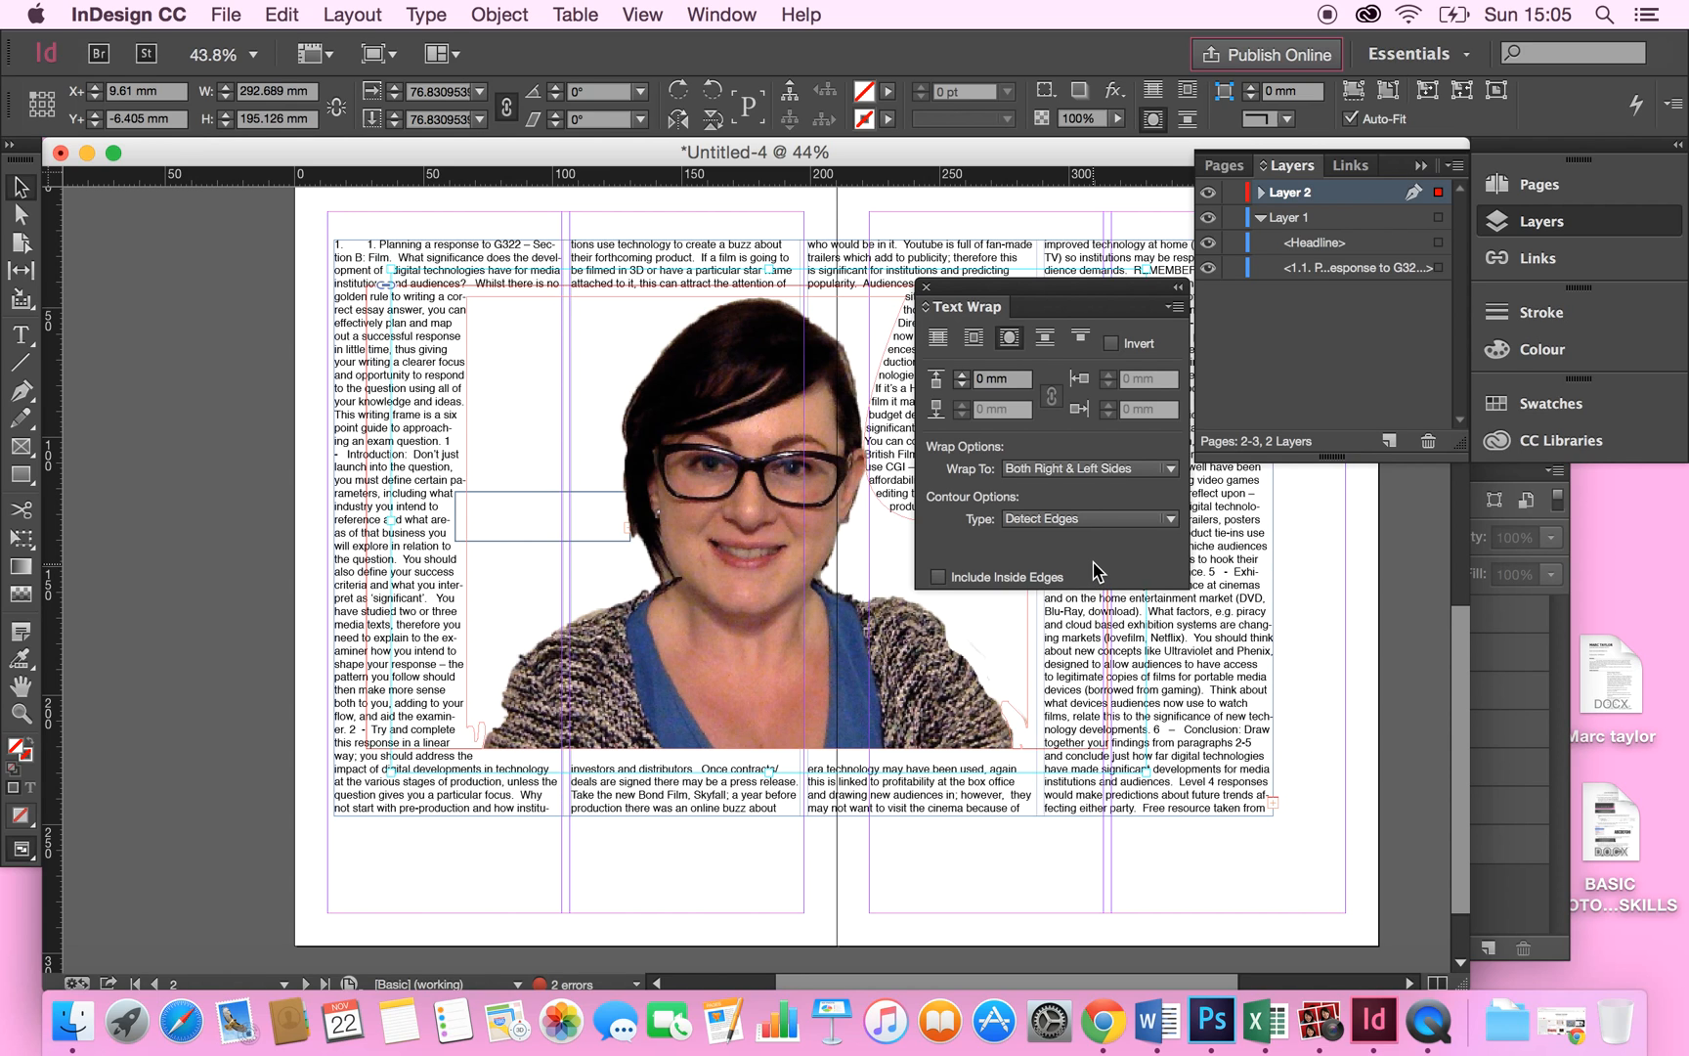
pyautogui.click(1094, 524)
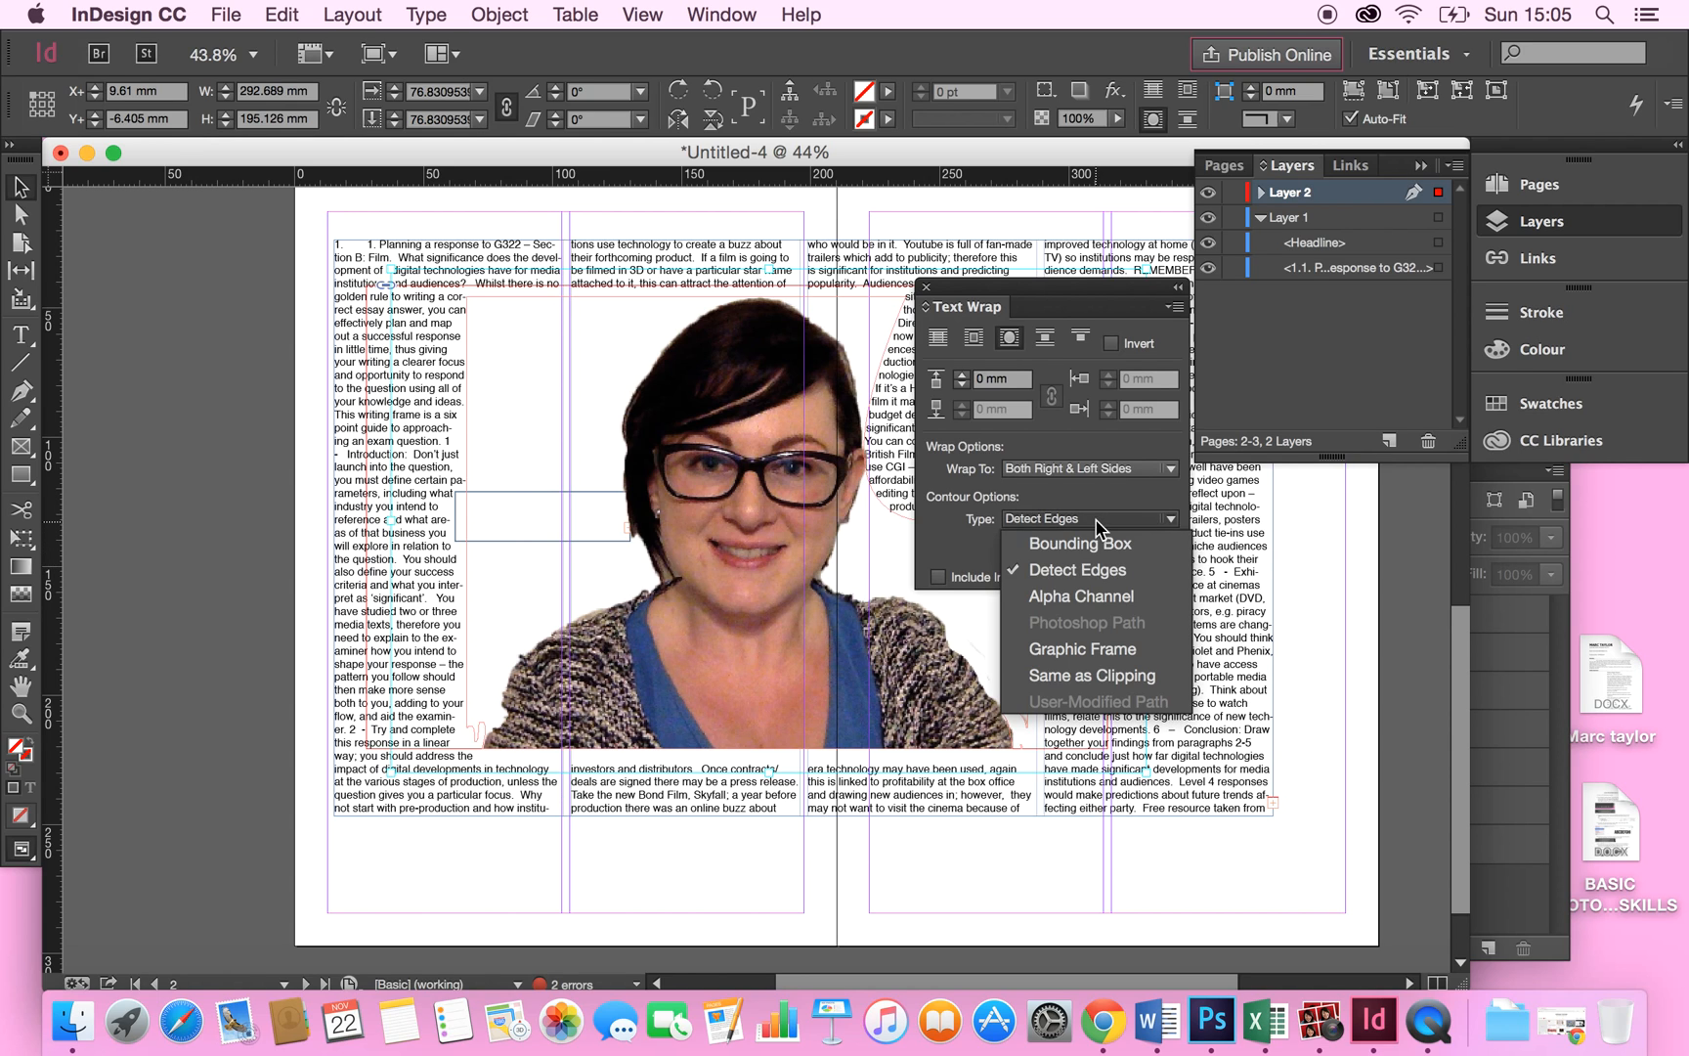
pyautogui.click(1091, 594)
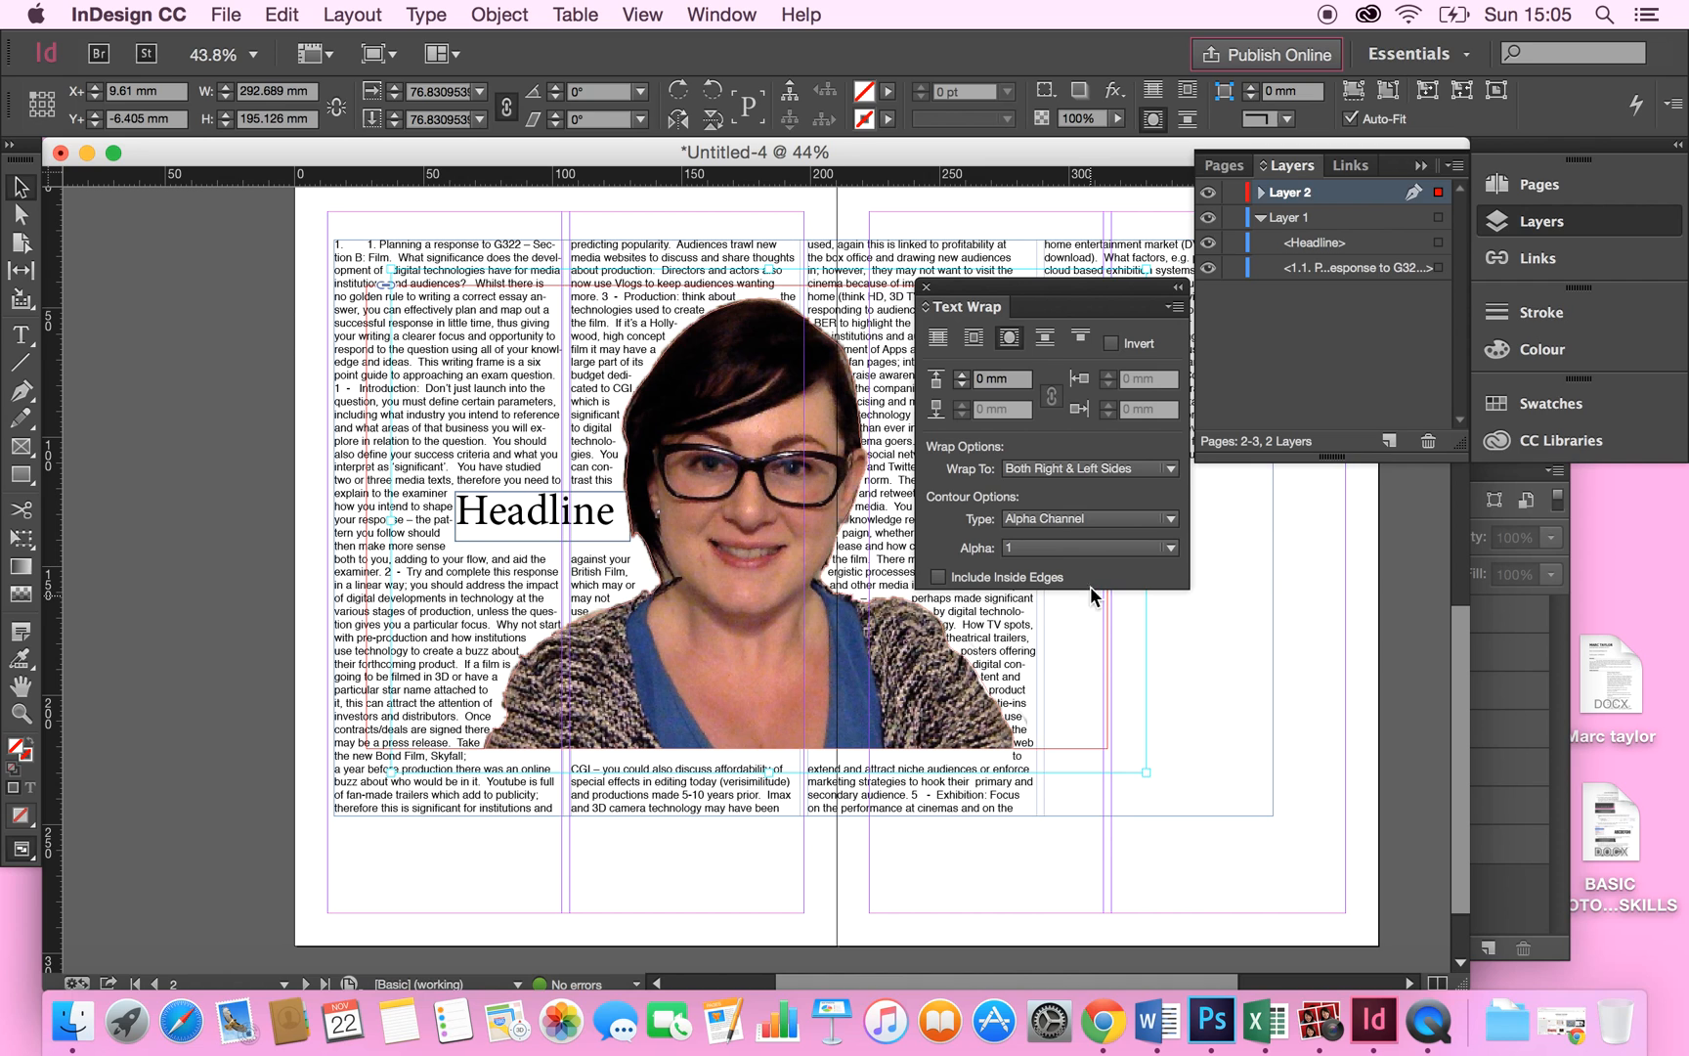
# Set the wrap offset to 3 mm and close the Text Wrap panel.
pyautogui.click(963, 376)
pyautogui.click(962, 375)
pyautogui.click(963, 376)
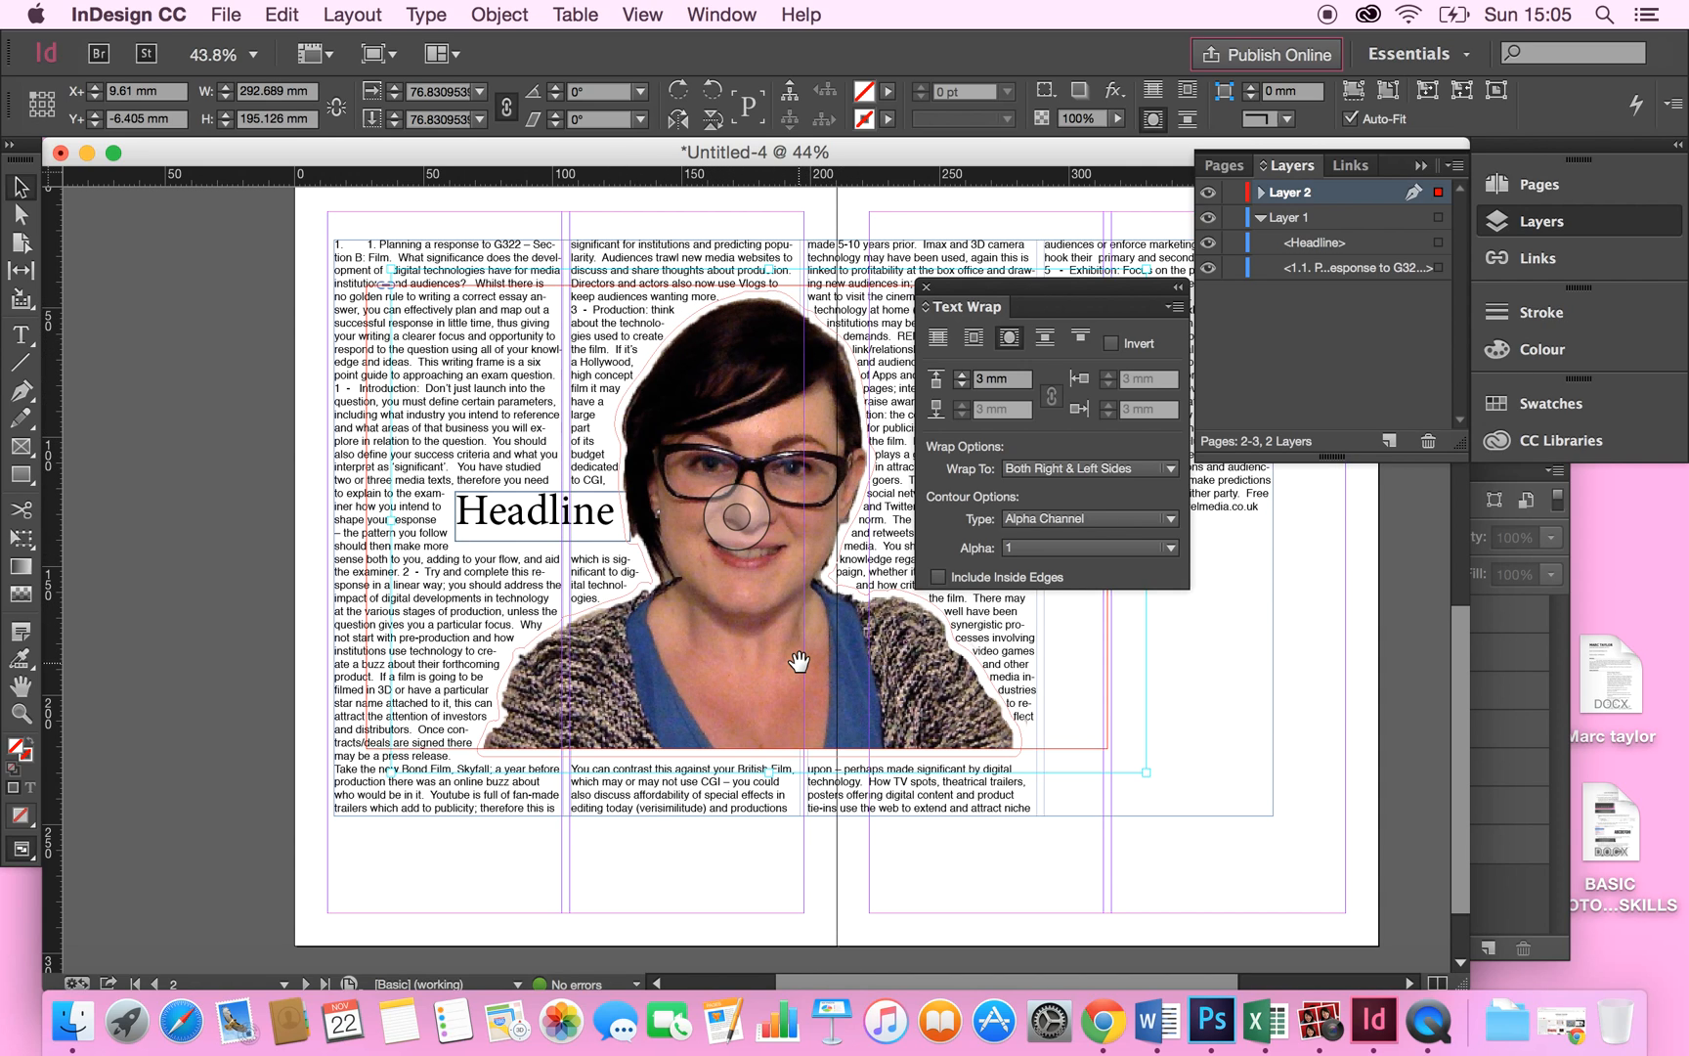
pyautogui.click(925, 287)
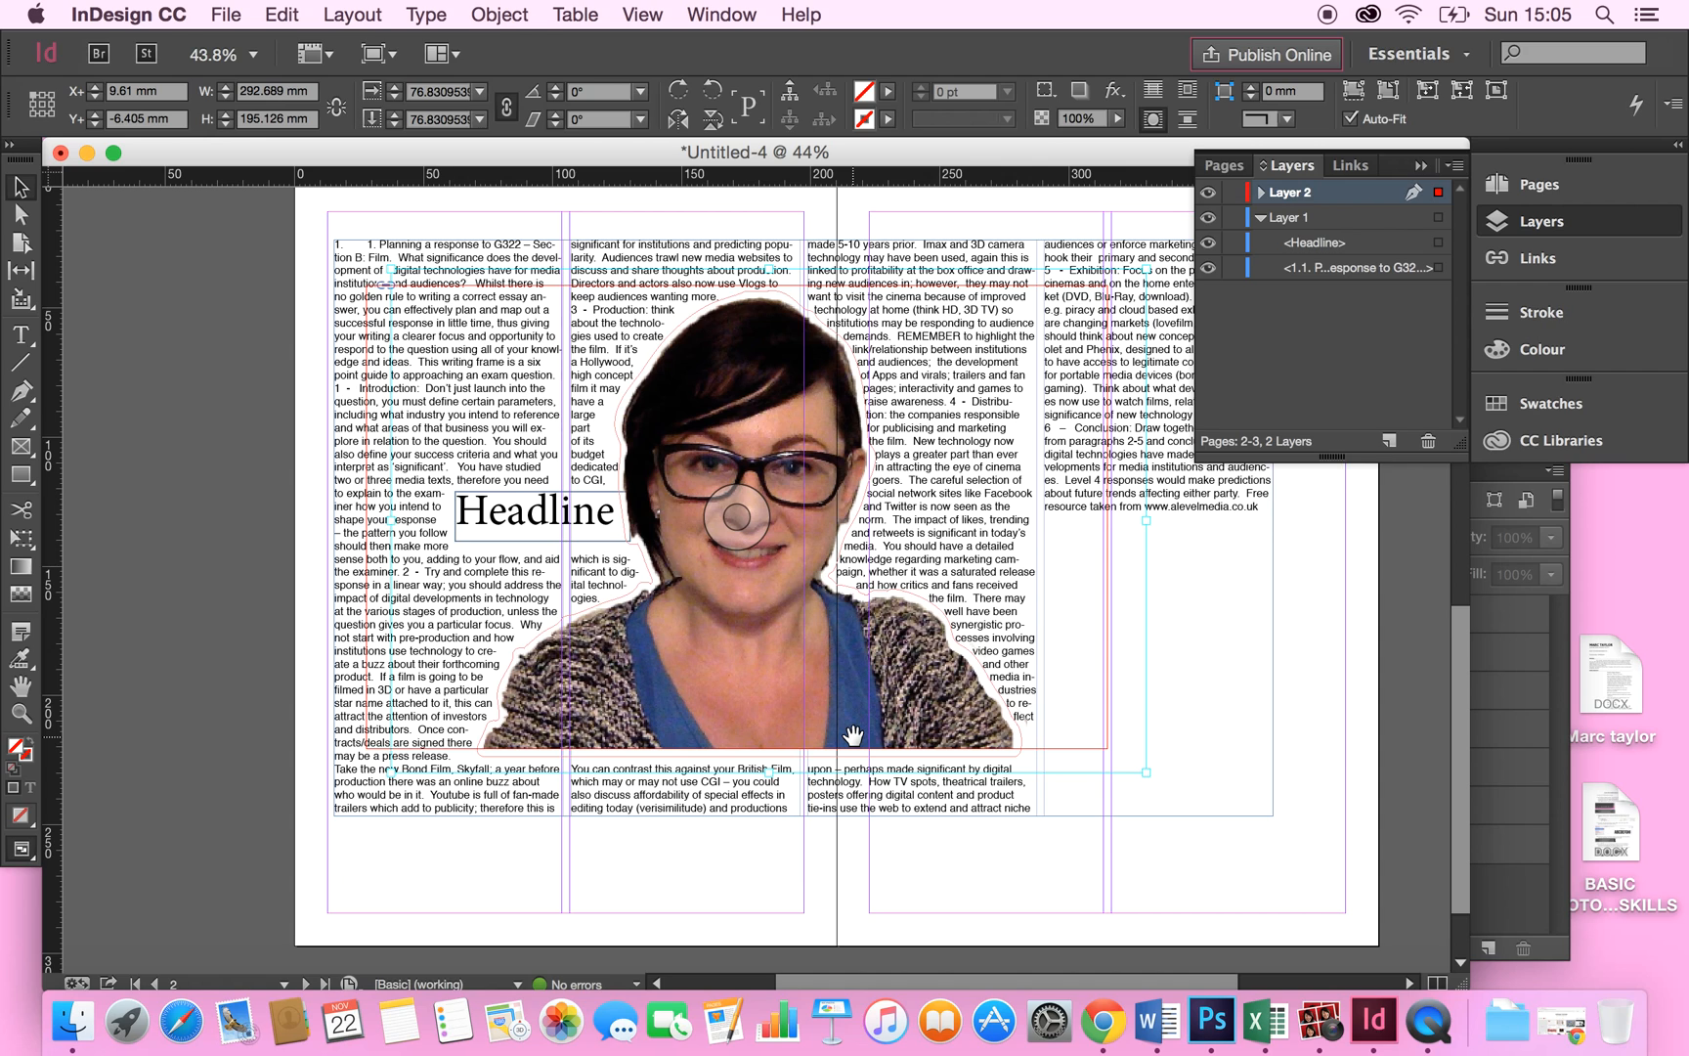
pyautogui.click(694, 18)
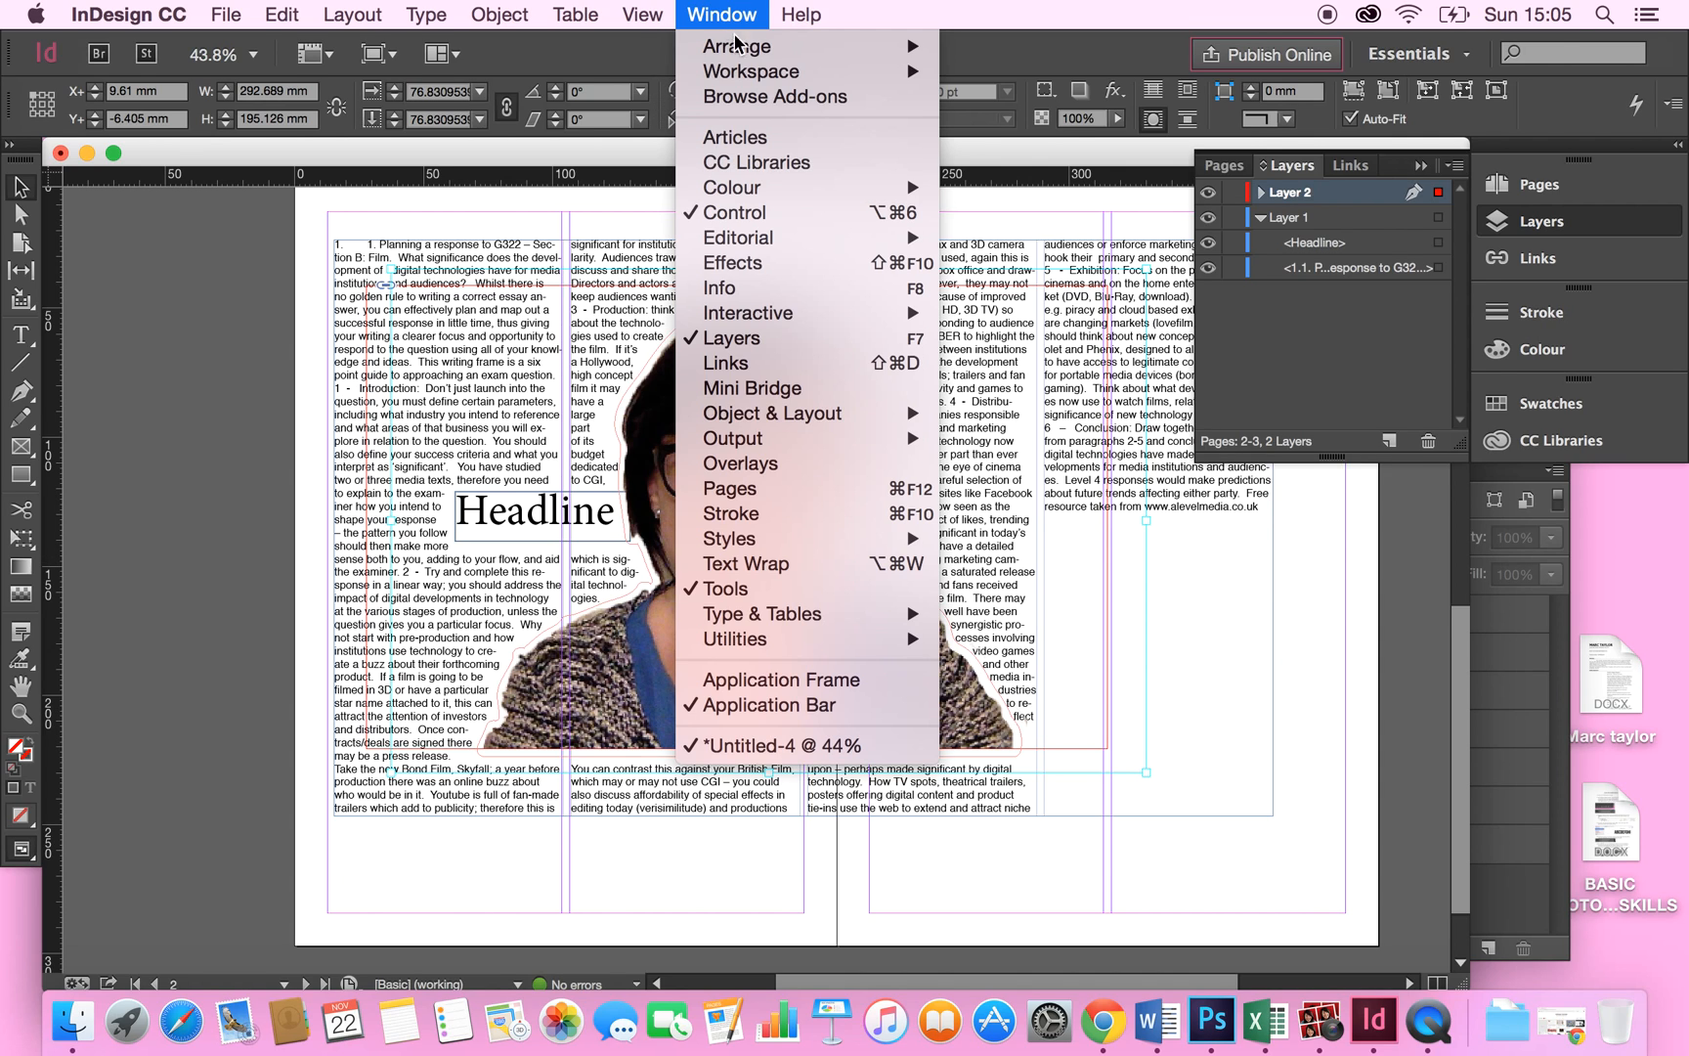
pyautogui.moveTo(809, 537)
pyautogui.click(1072, 711)
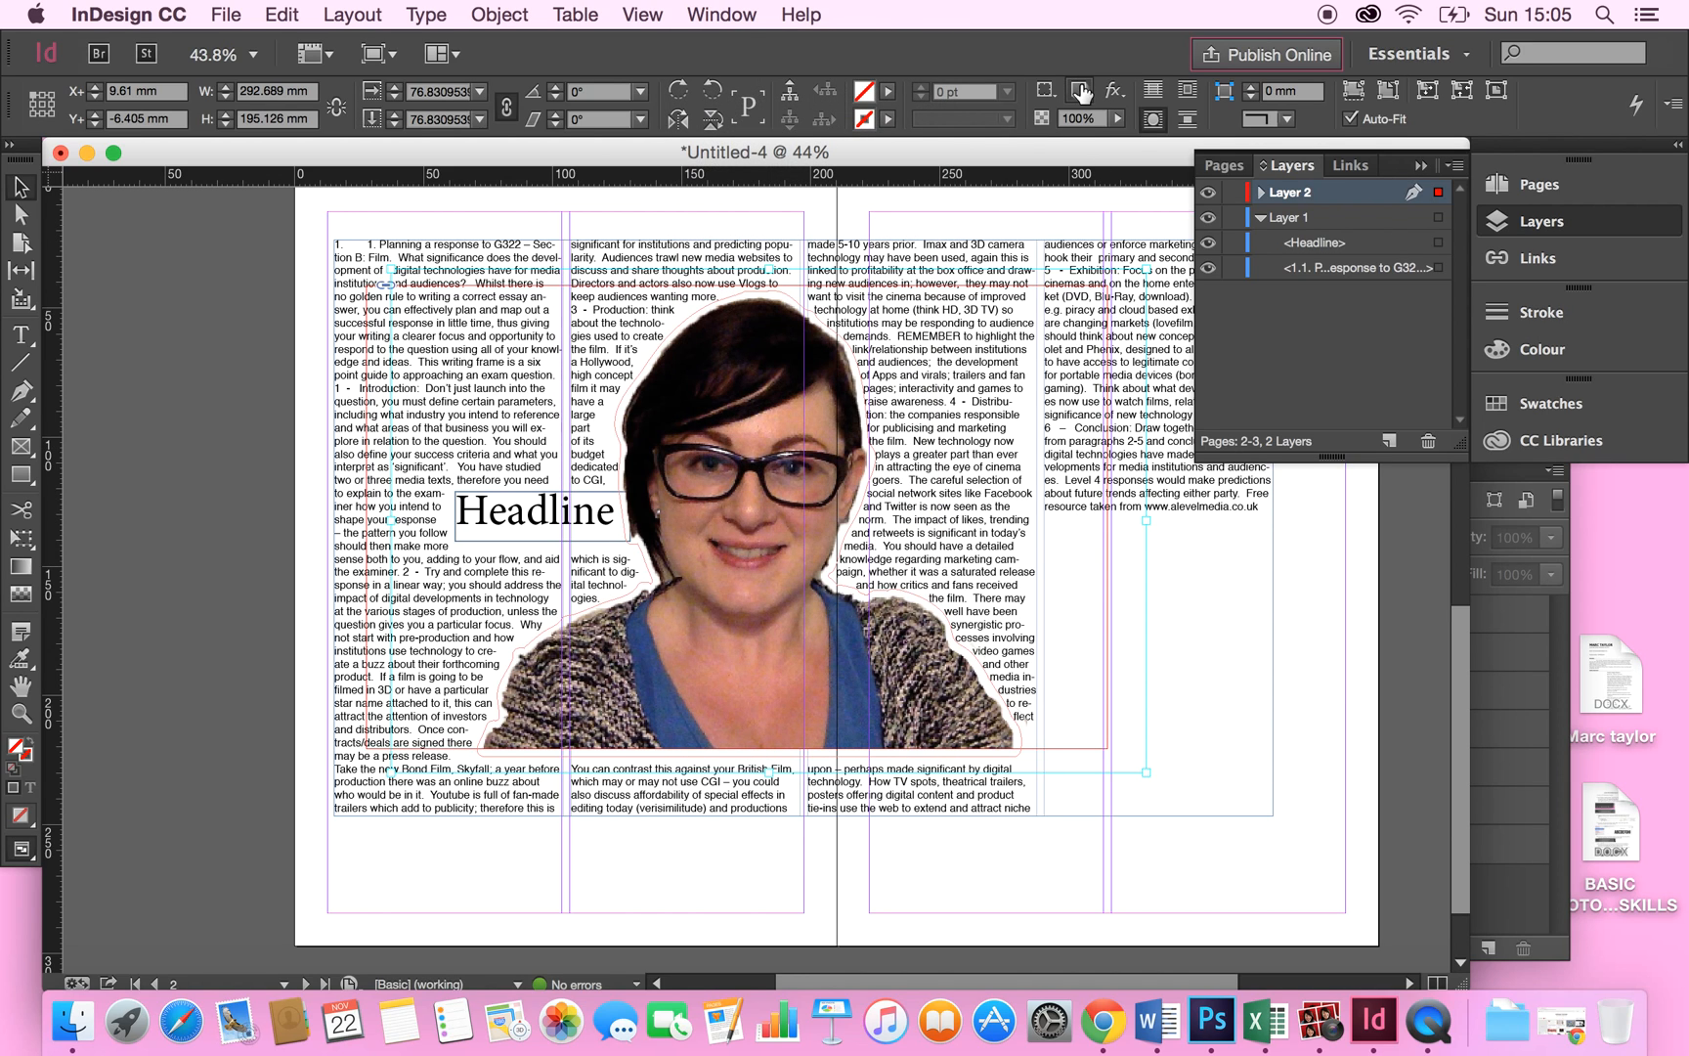
pyautogui.click(1081, 92)
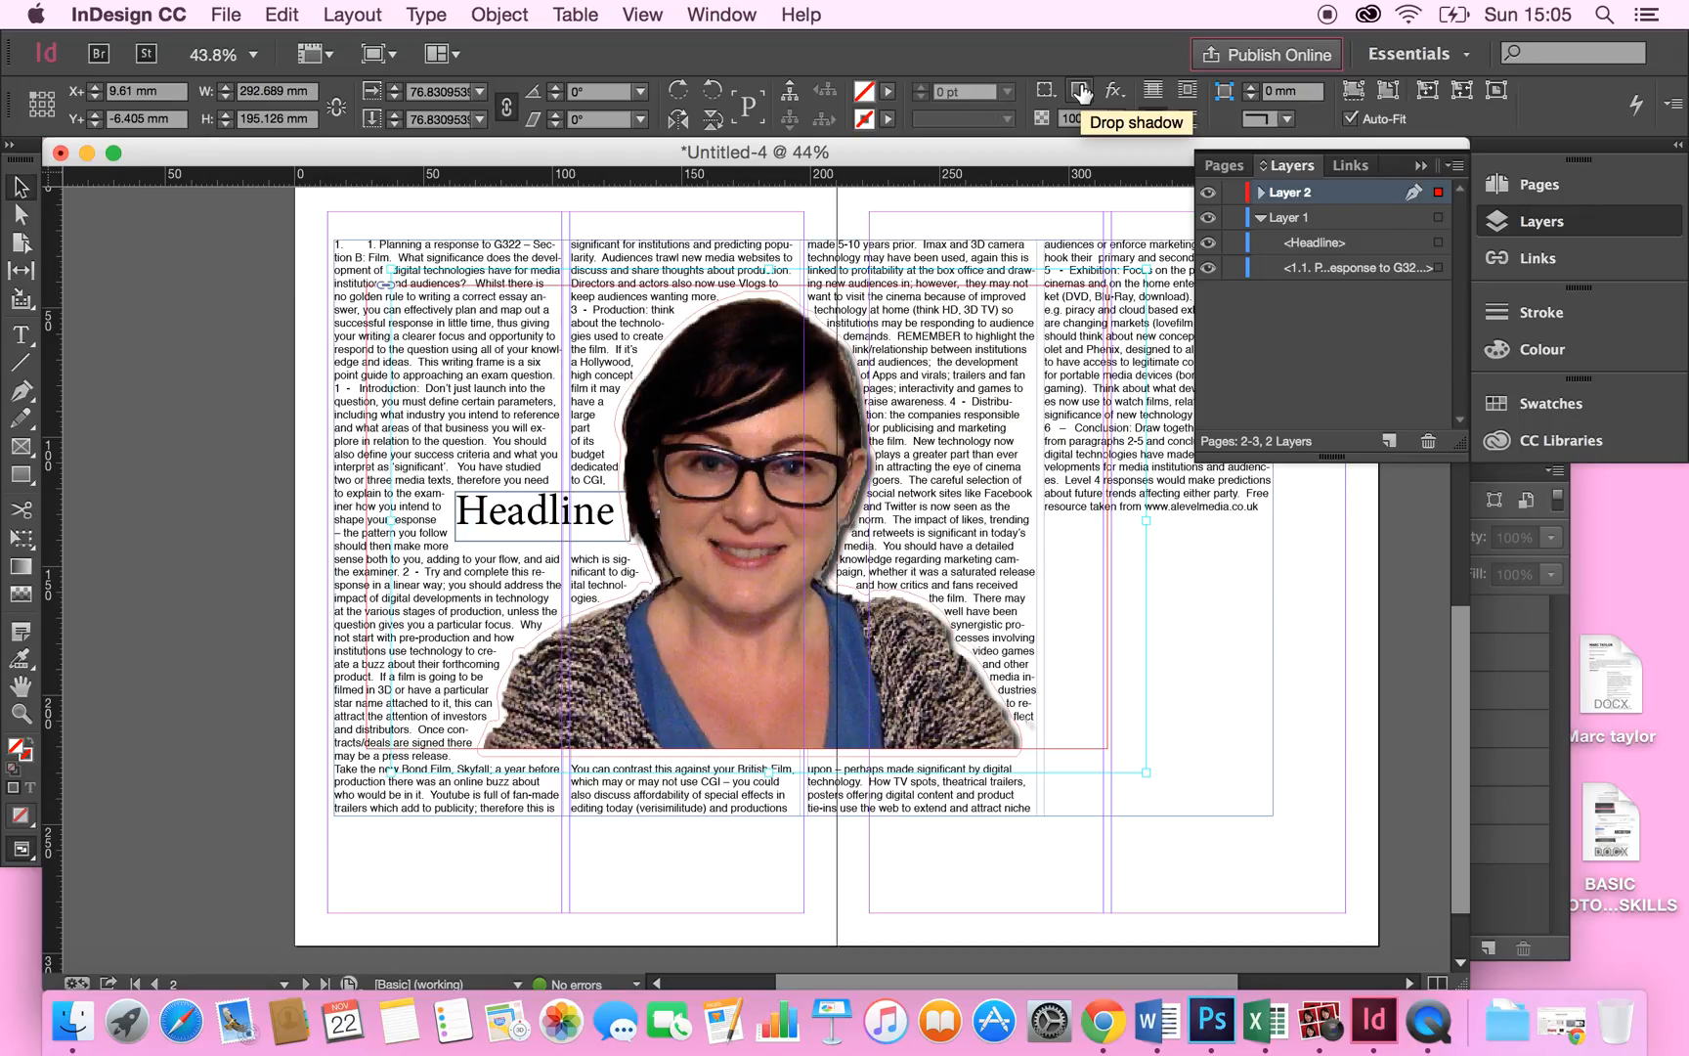
pyautogui.click(1081, 92)
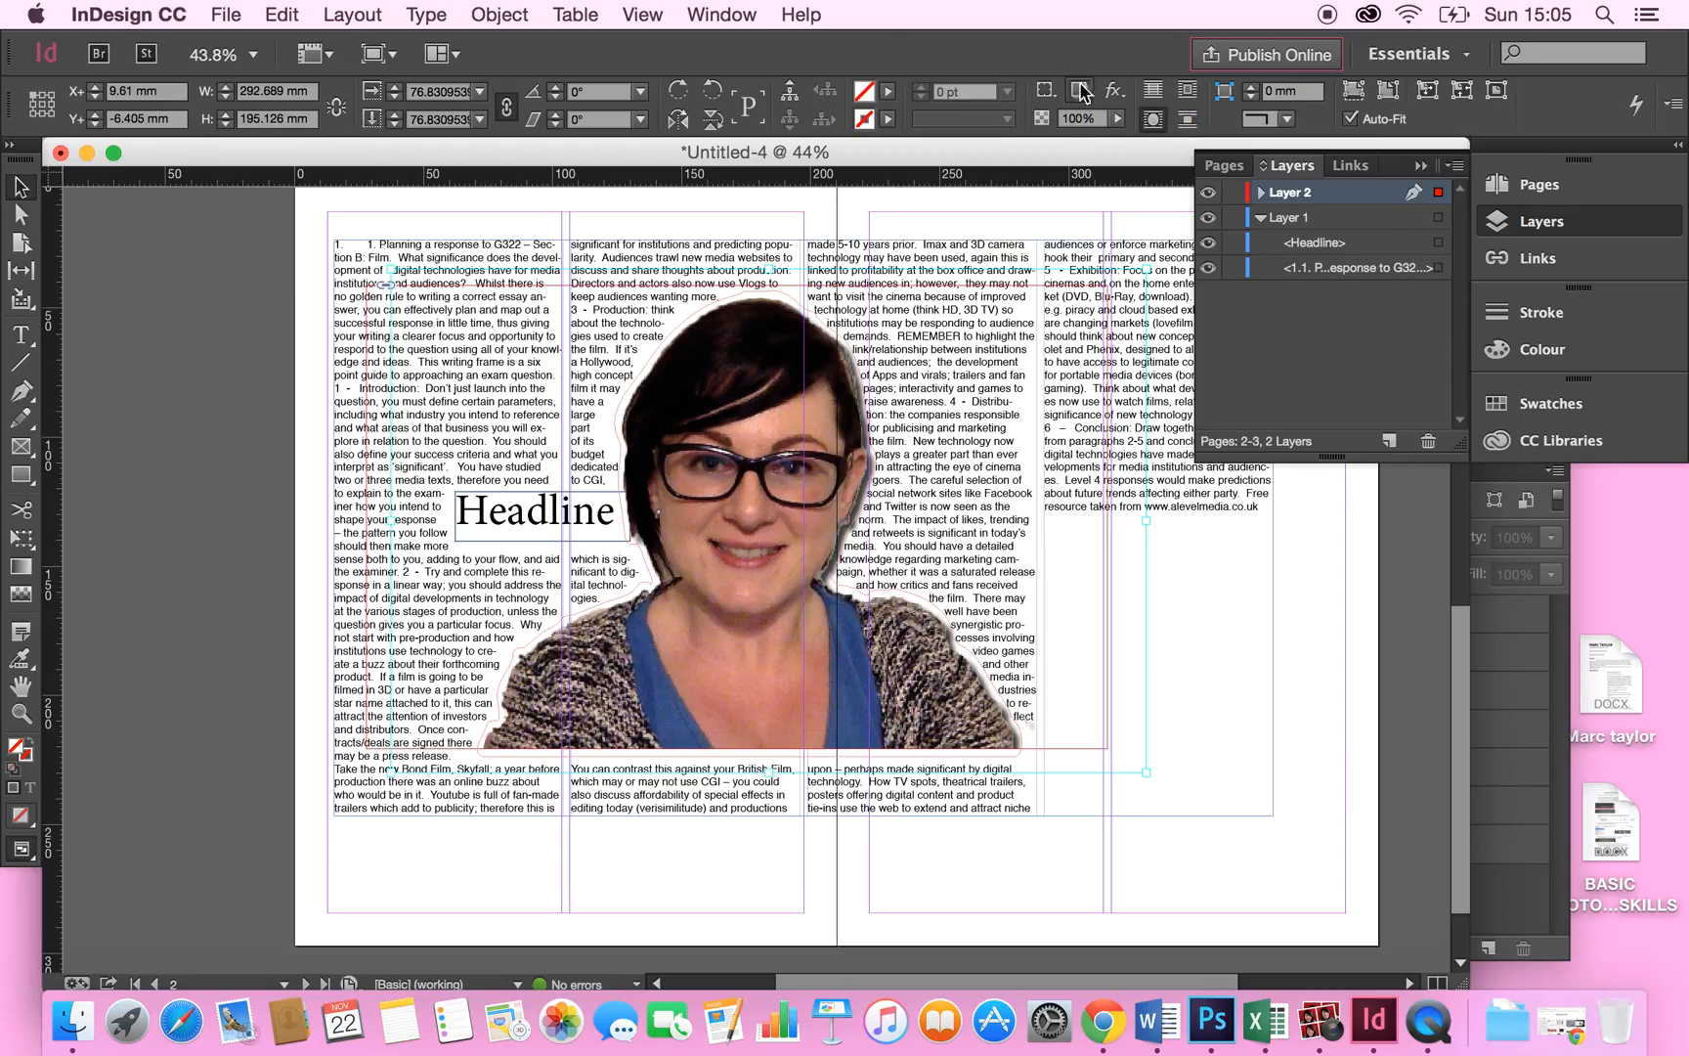
# Open the Effects panel for the photo and review its blend mode options.
pyautogui.click(700, 14)
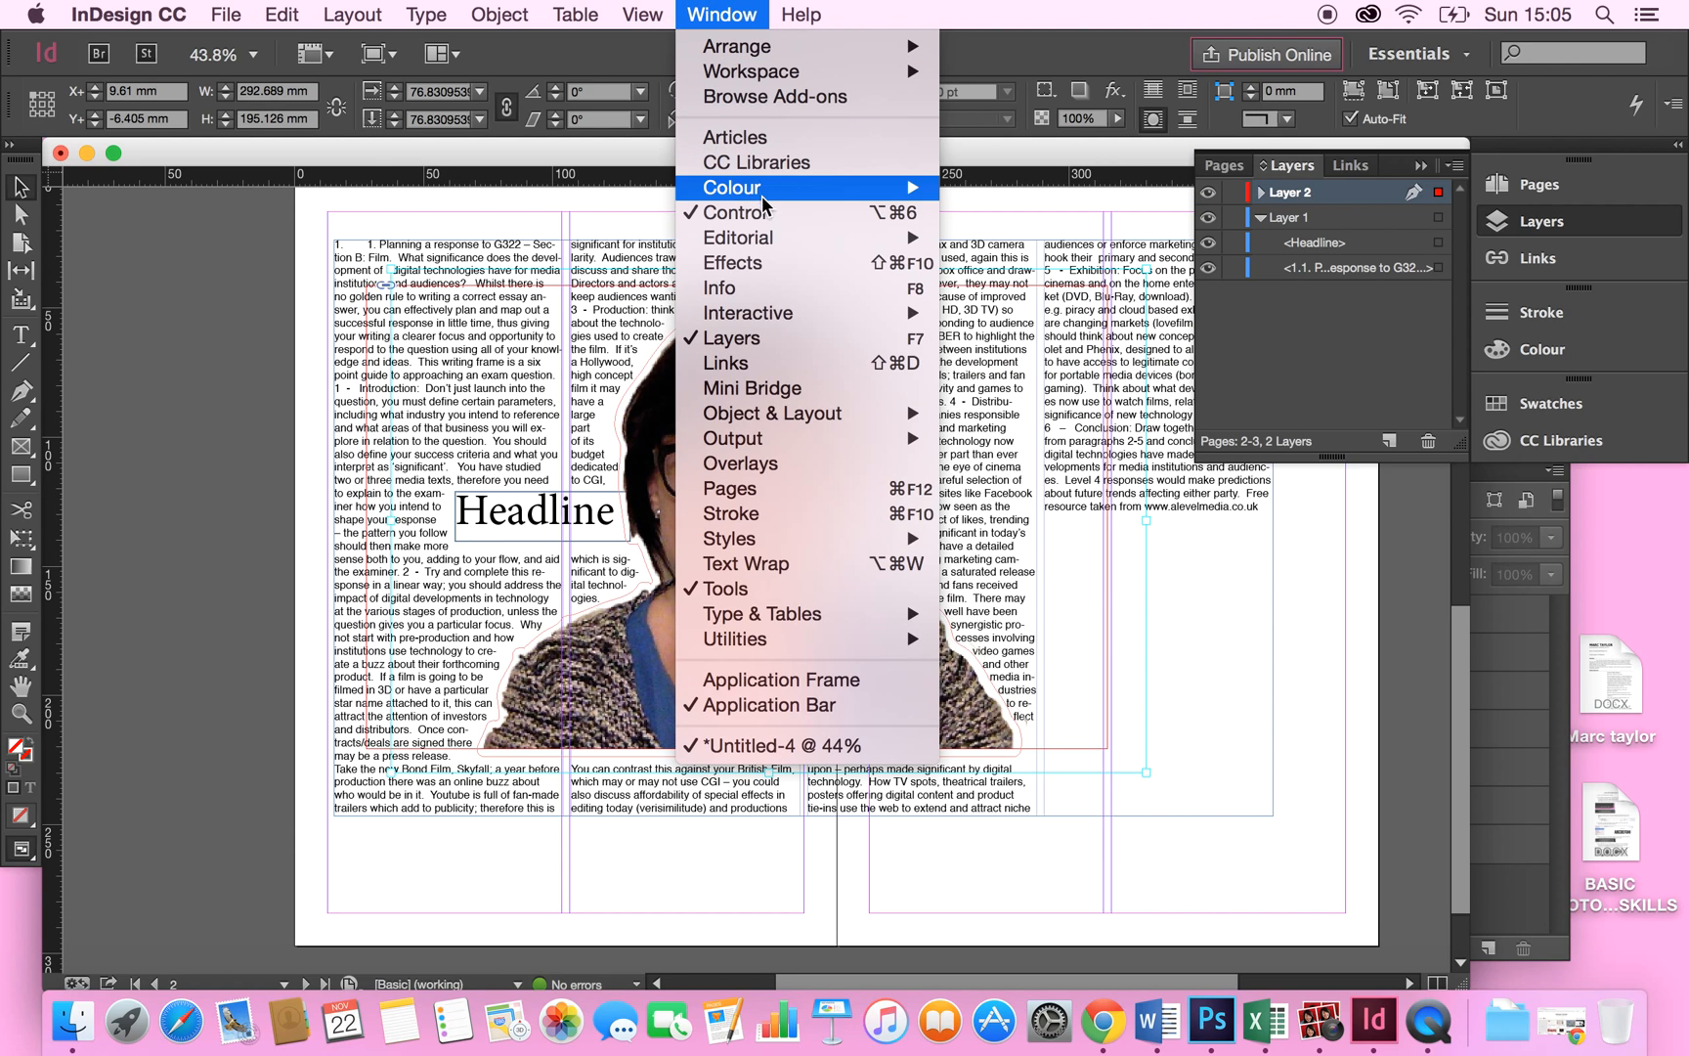
pyautogui.moveTo(787, 311)
pyautogui.click(787, 264)
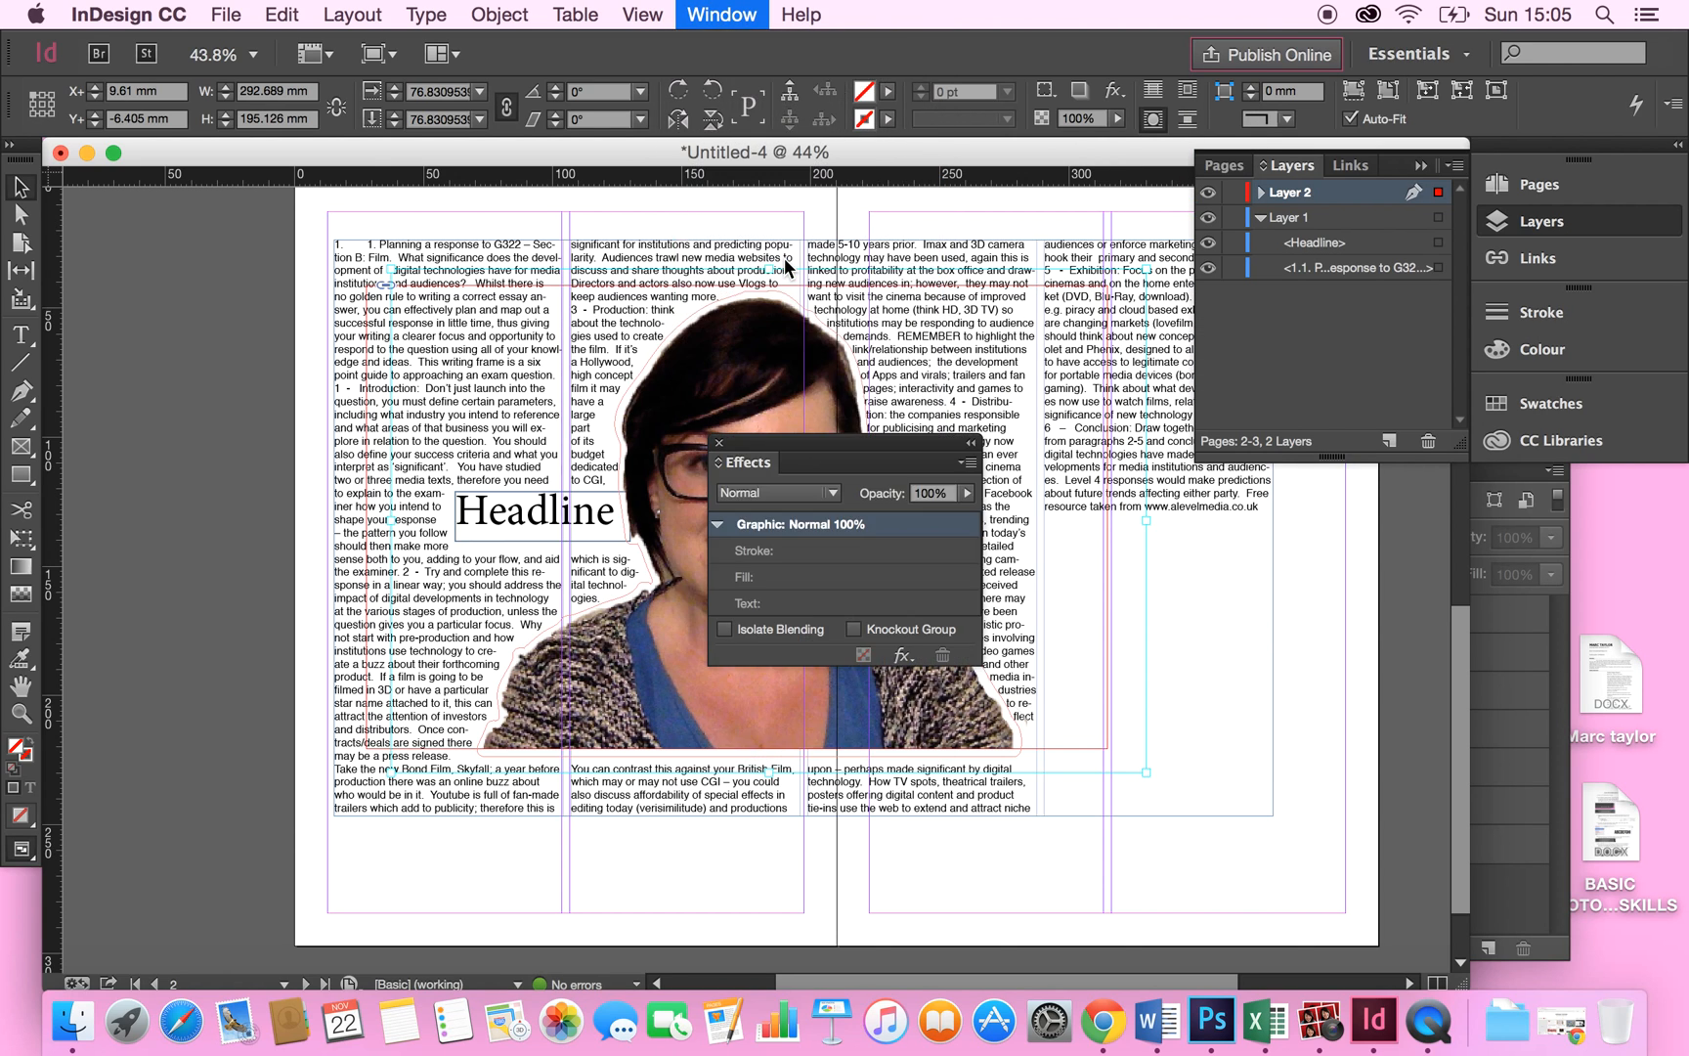
pyautogui.moveTo(831, 444); pyautogui.dragTo(976, 423)
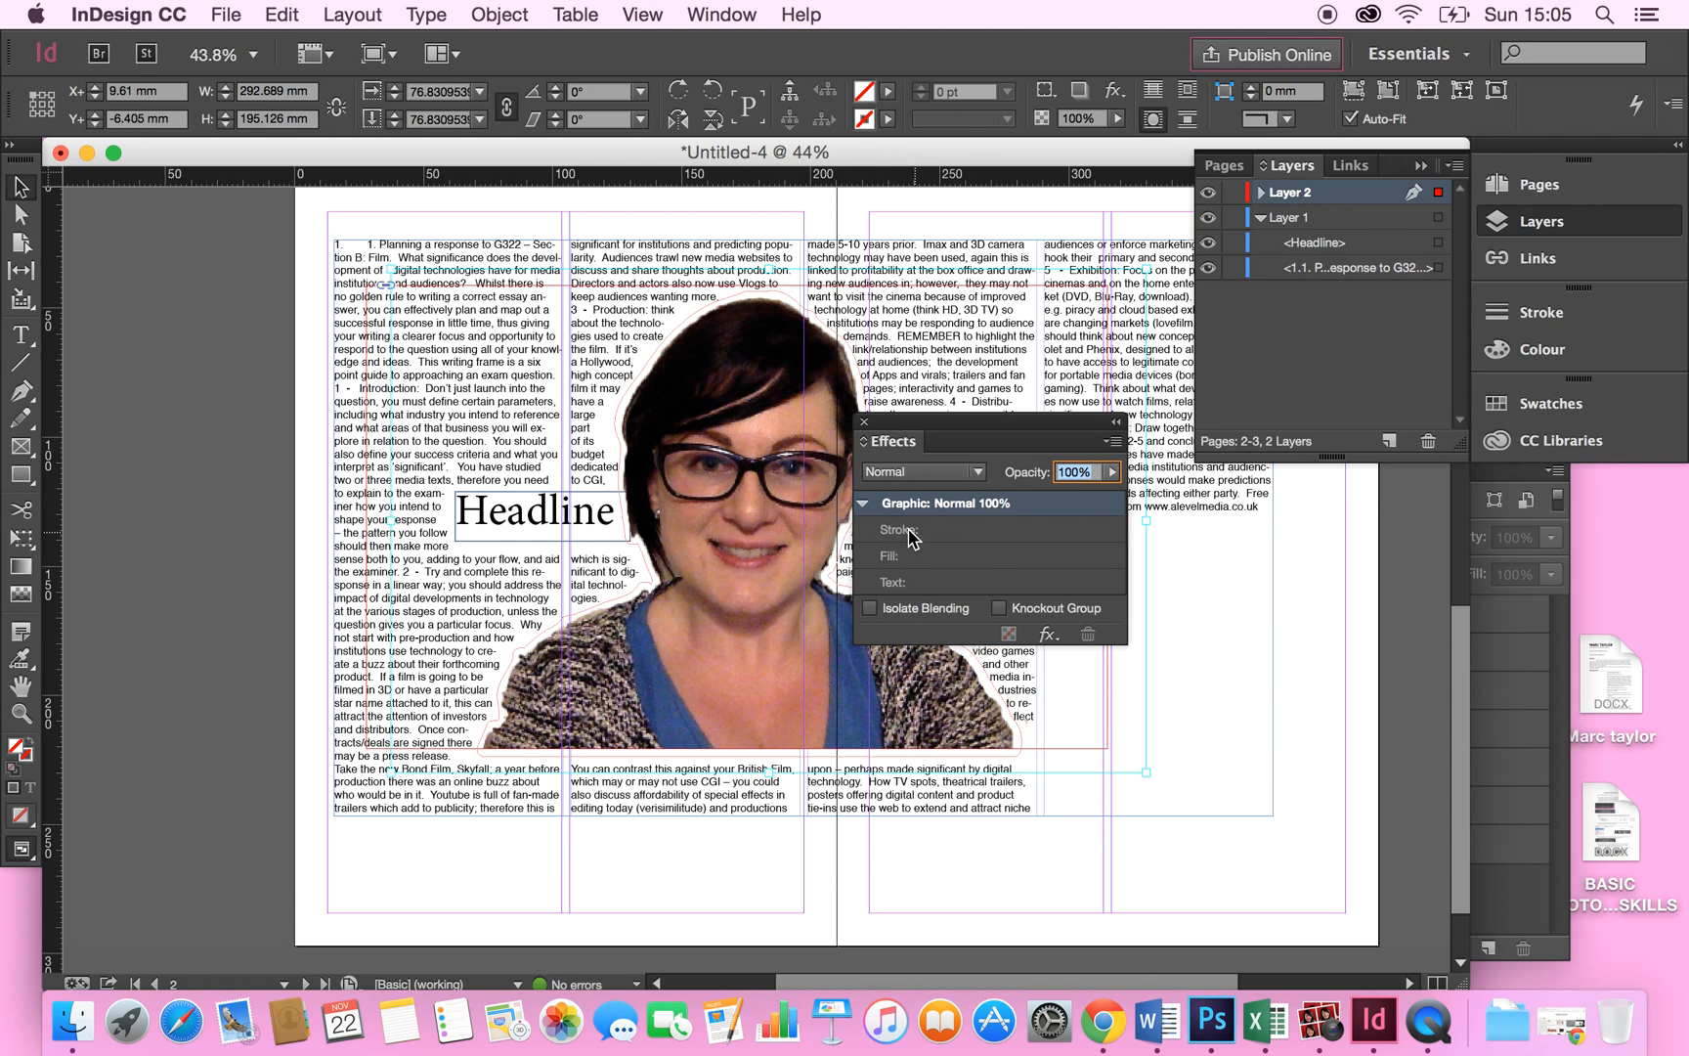
pyautogui.click(968, 471)
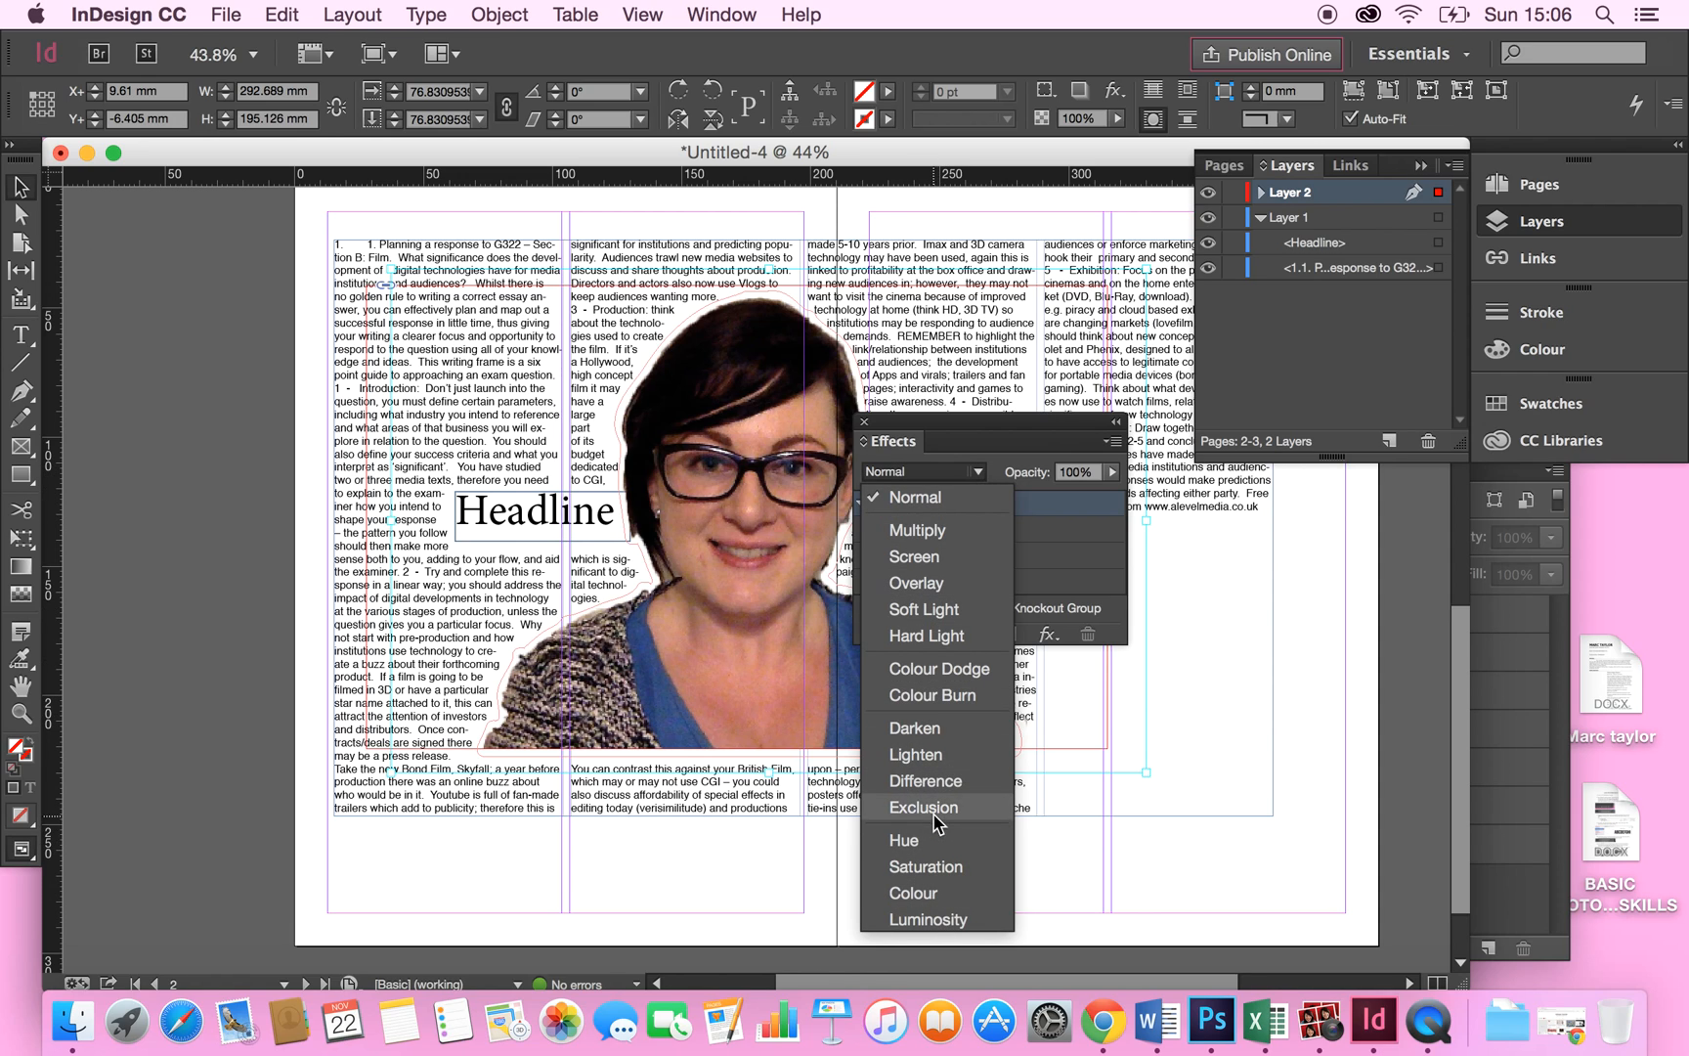
pyautogui.click(934, 498)
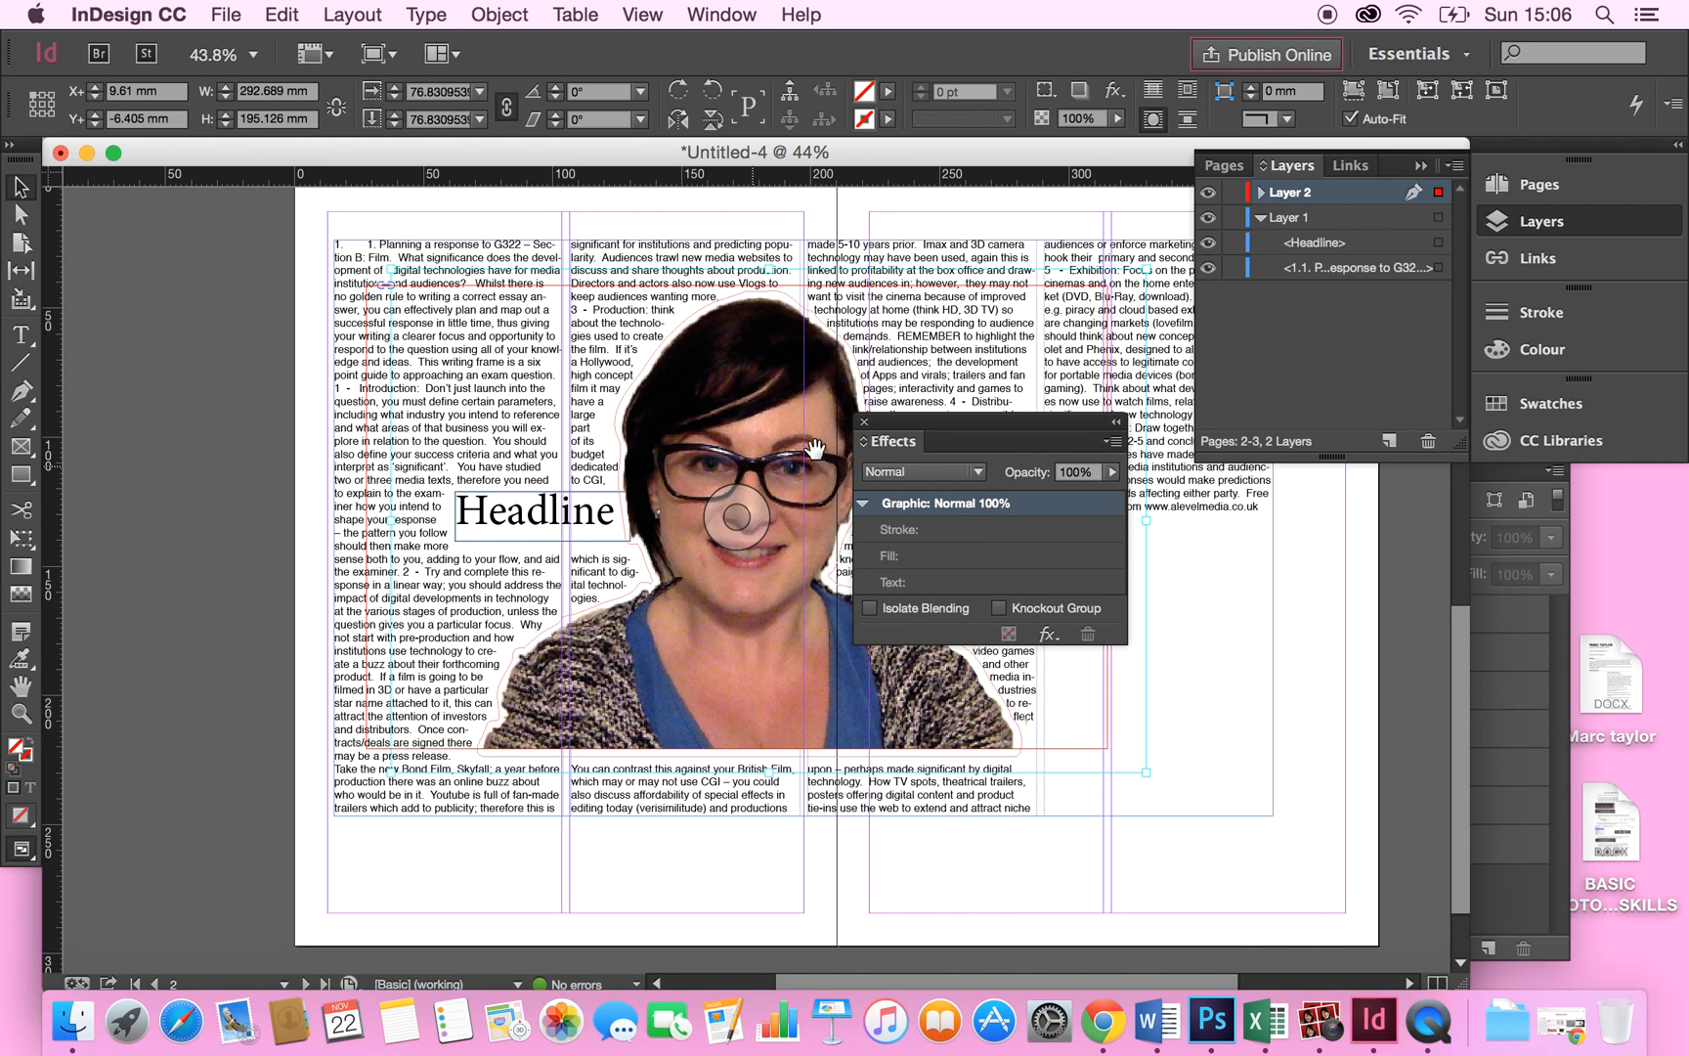
# Try adding an Outer Glow effect to the photo, then close the Effects panel.
pyautogui.click(1049, 635)
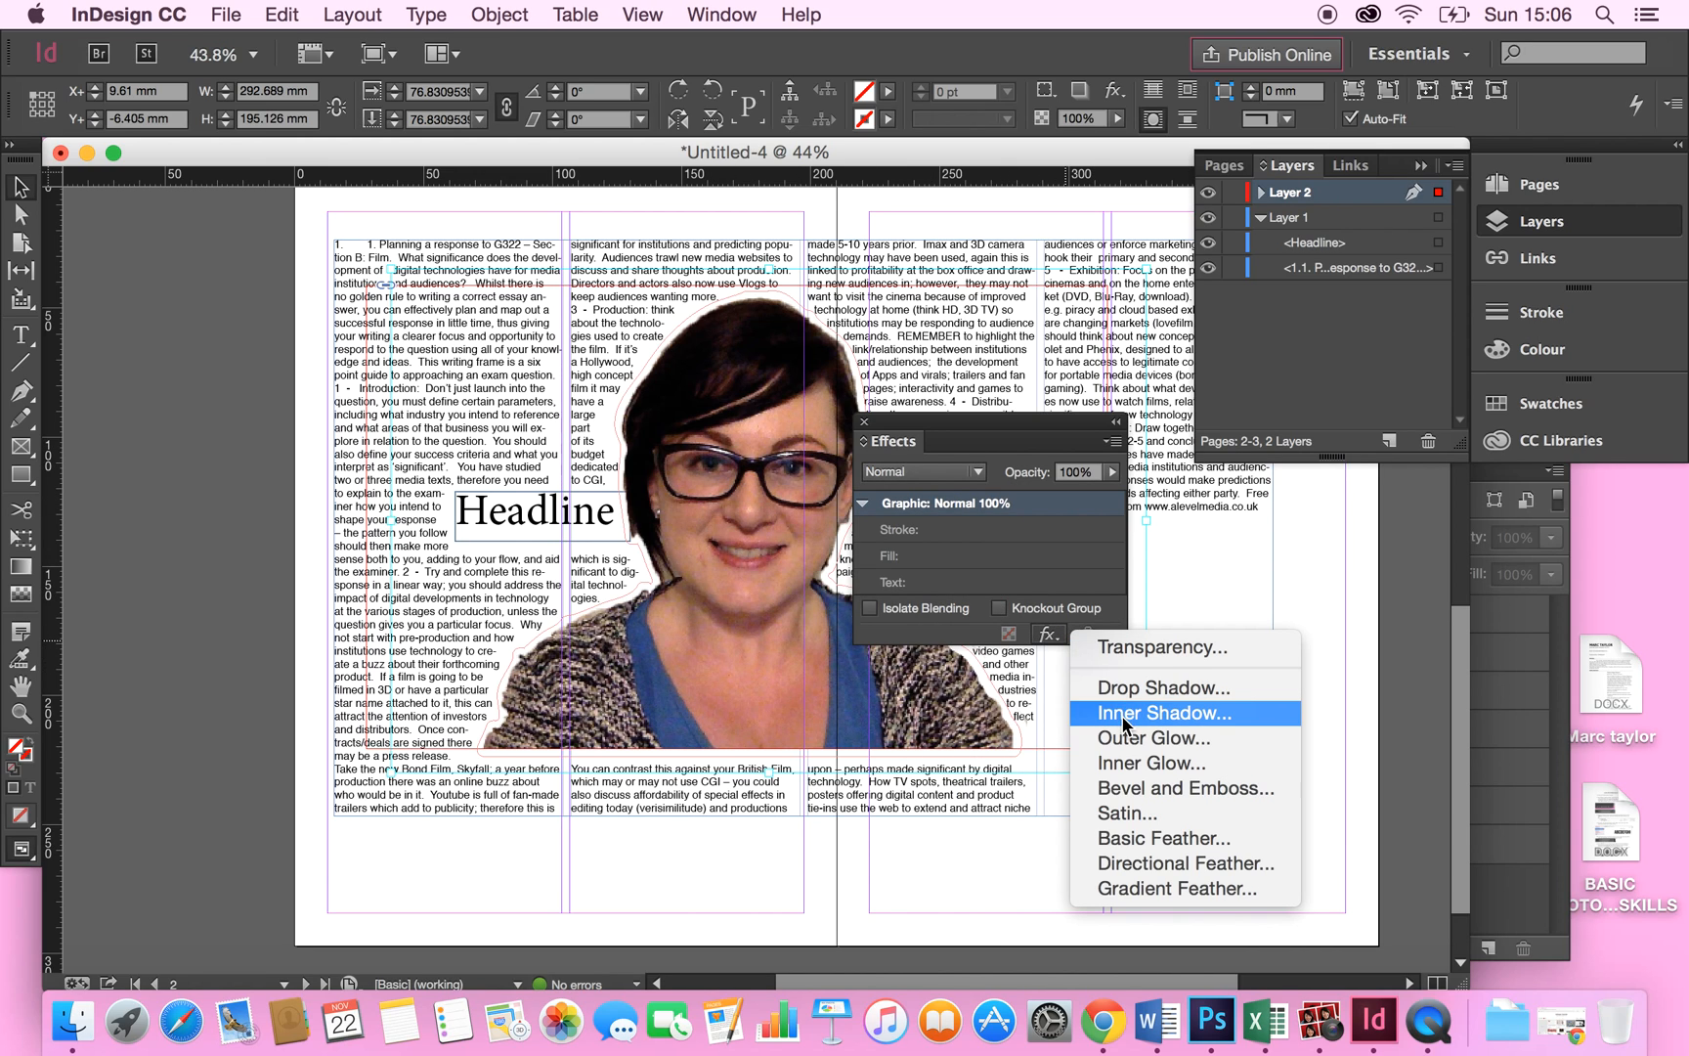
pyautogui.click(1146, 736)
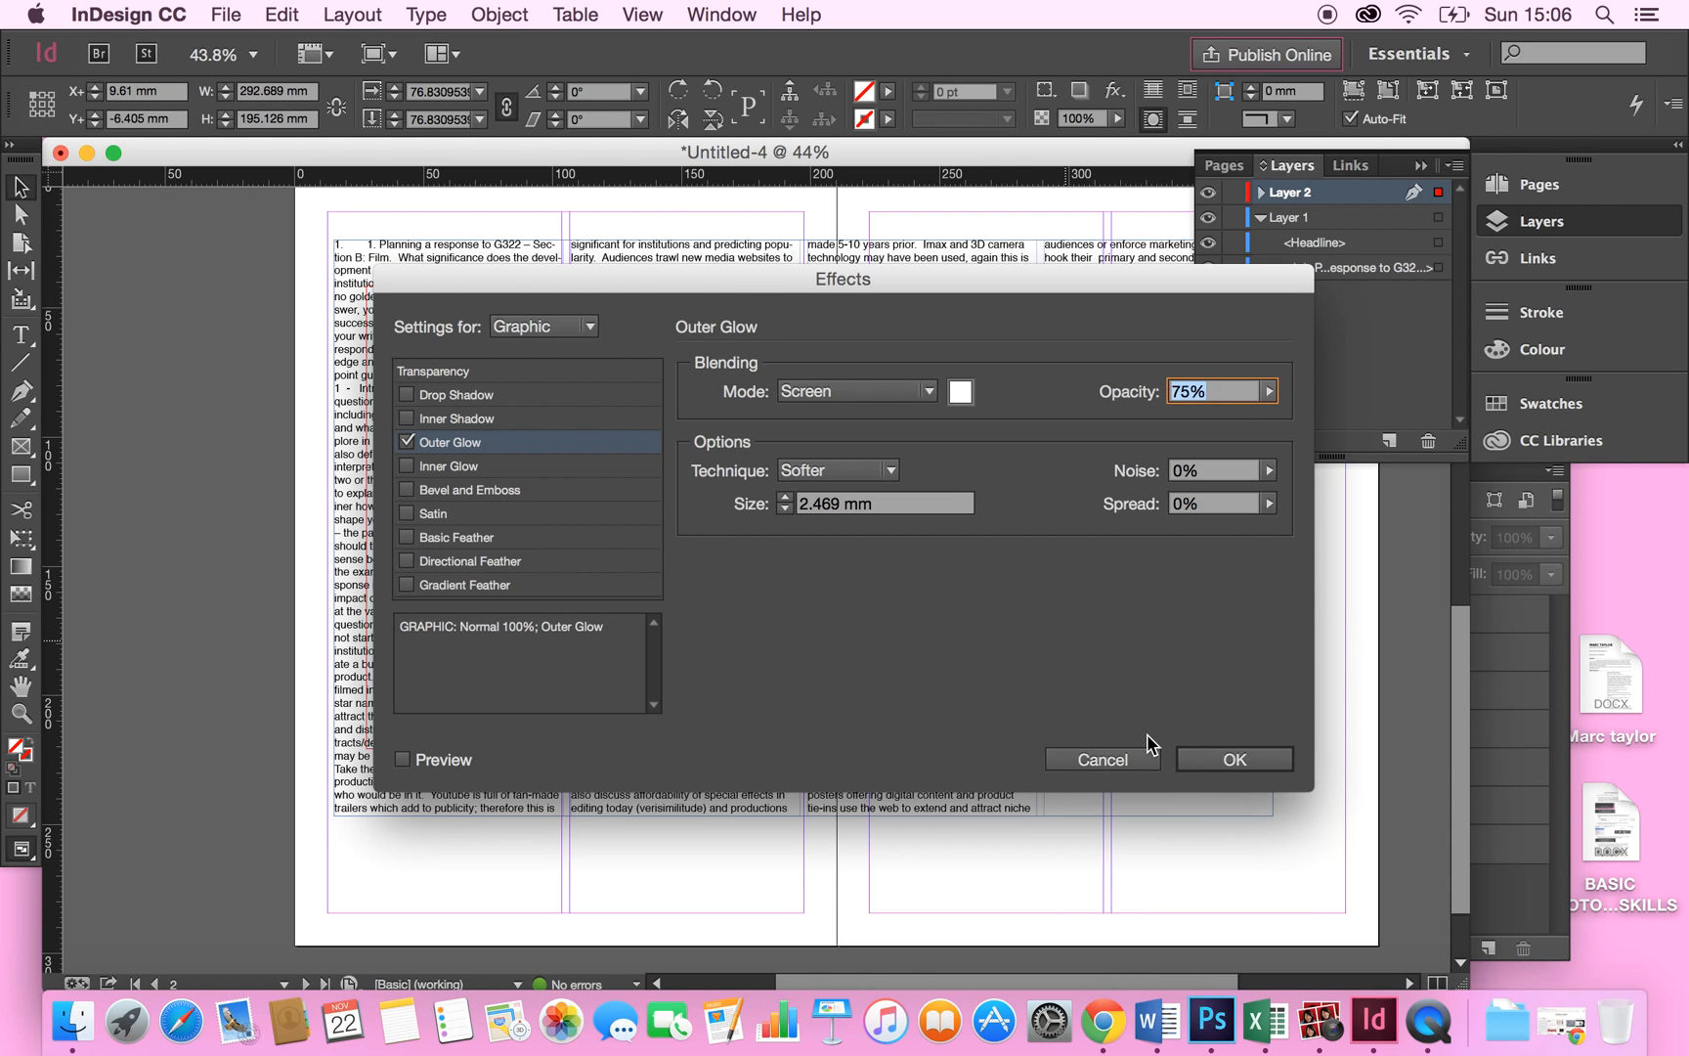
pyautogui.moveTo(846, 282); pyautogui.dragTo(1078, 245)
pyautogui.click(1334, 728)
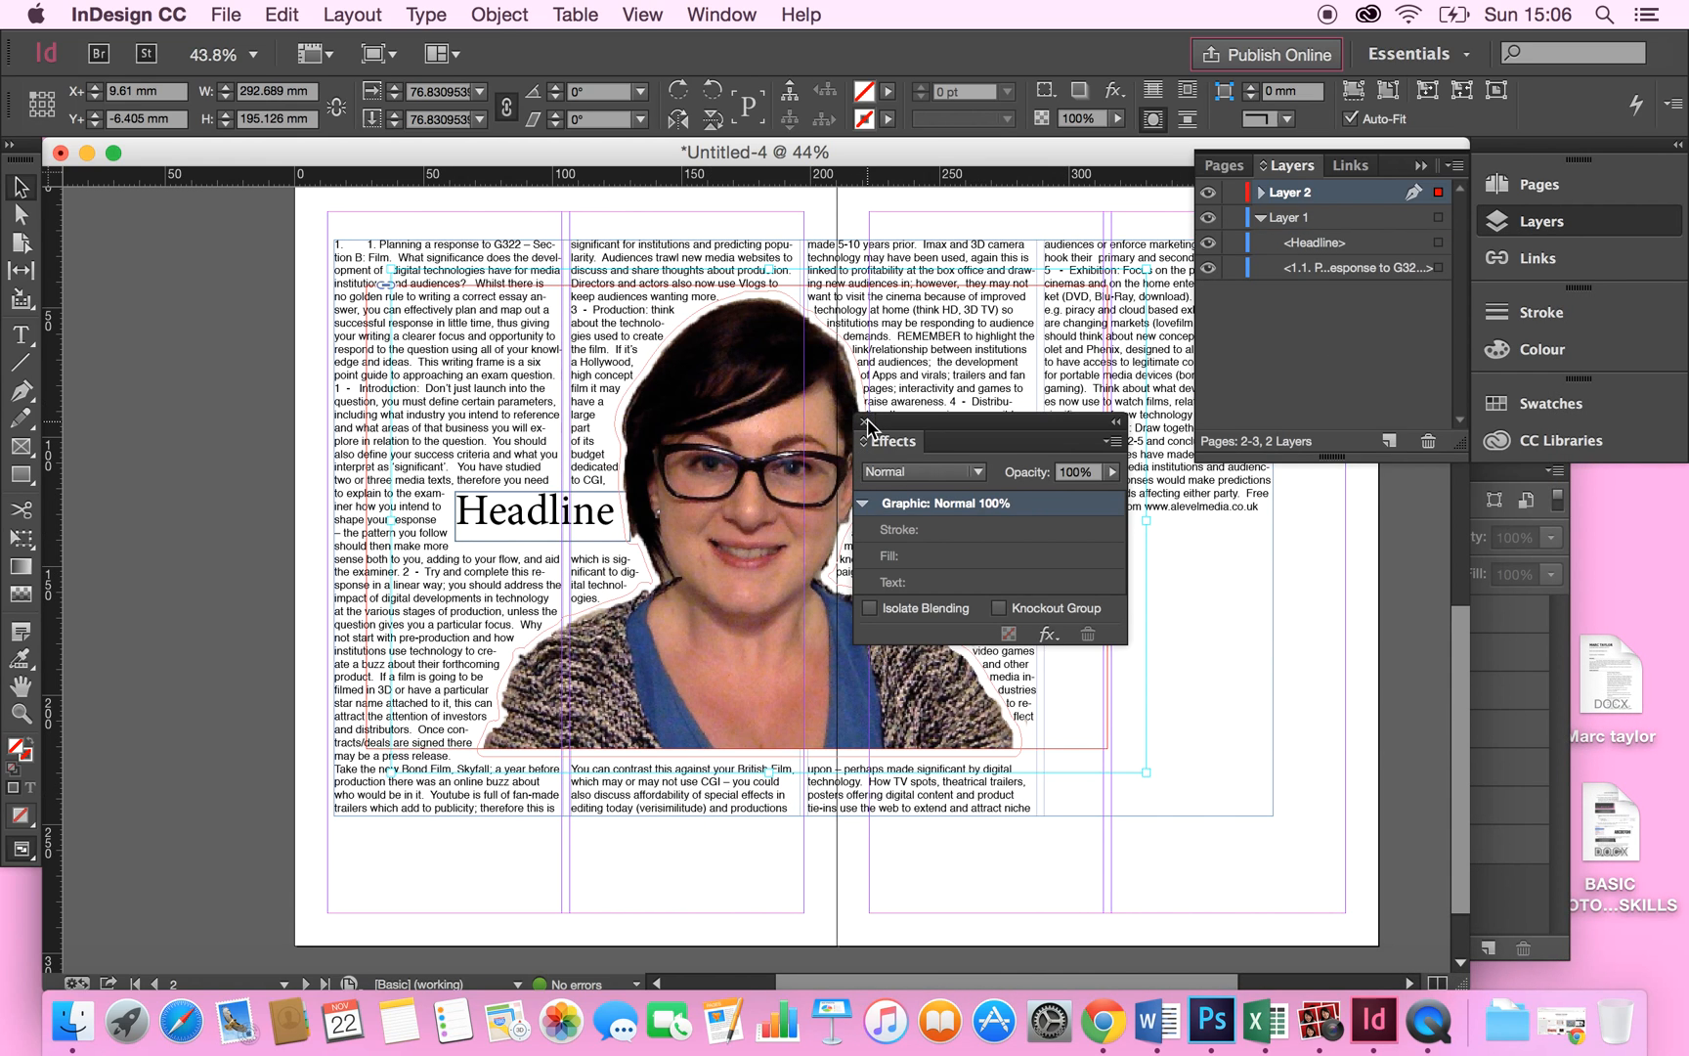
pyautogui.click(864, 421)
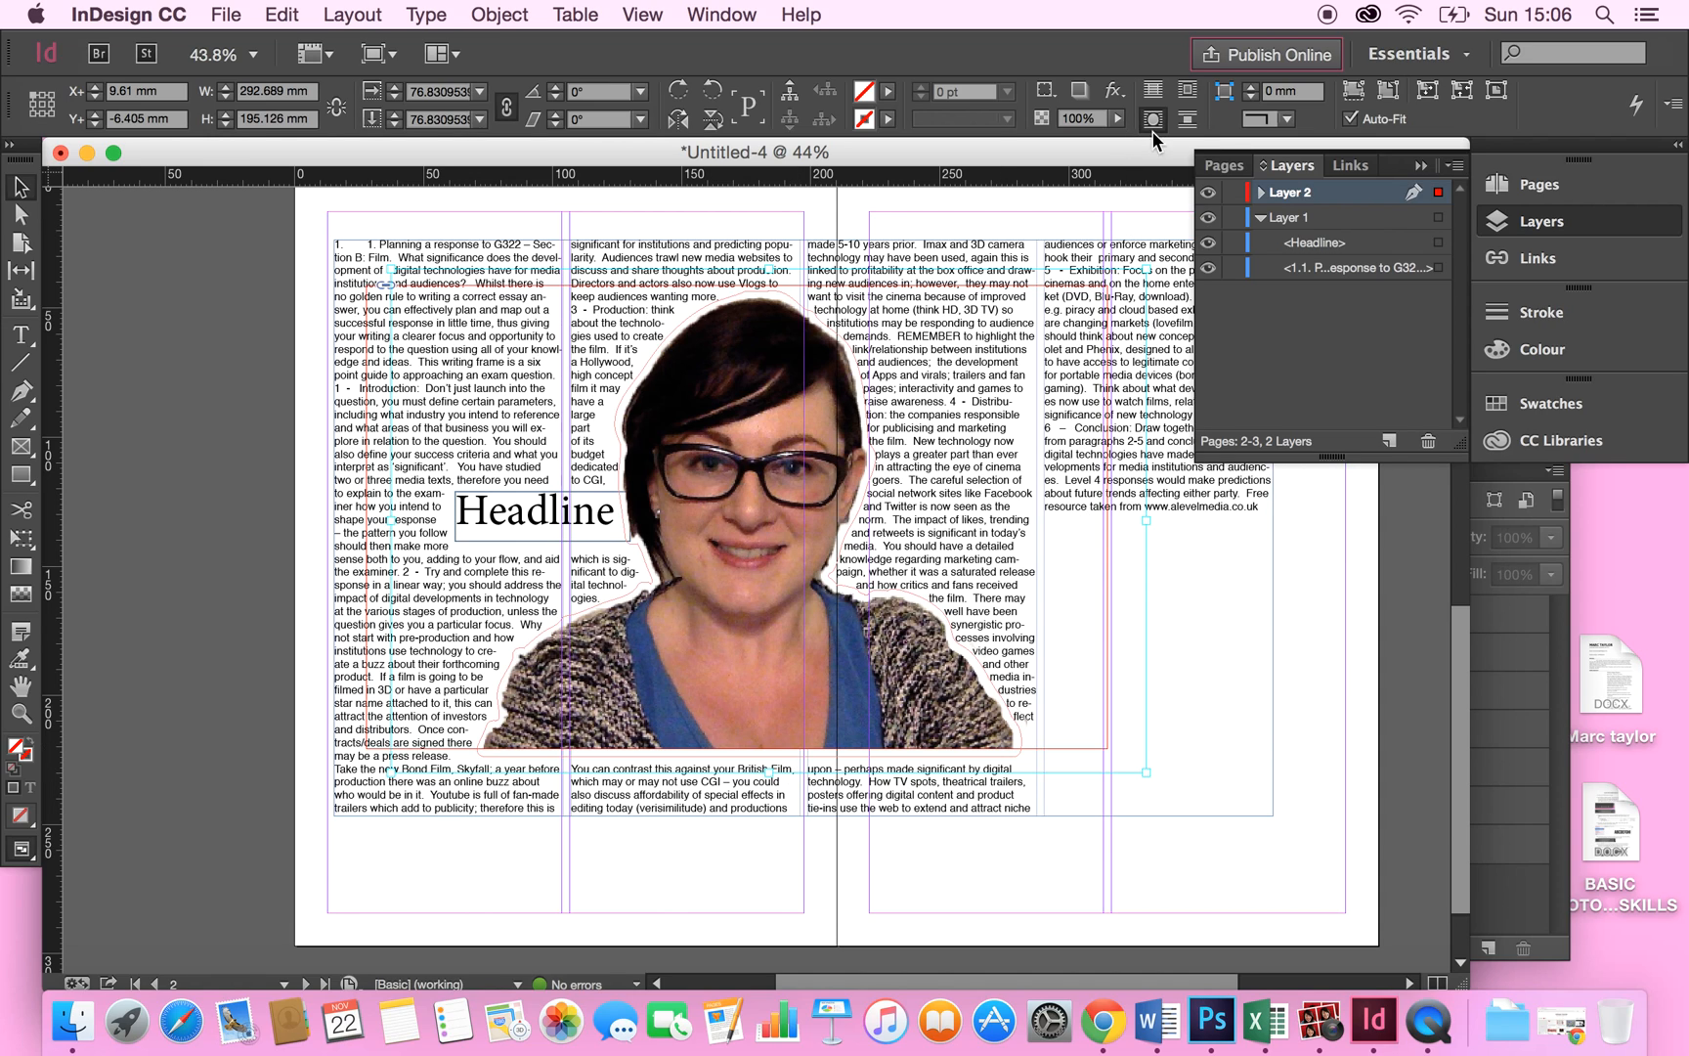
# Expand the photo's layer and add another new layer.
pyautogui.click(1261, 191)
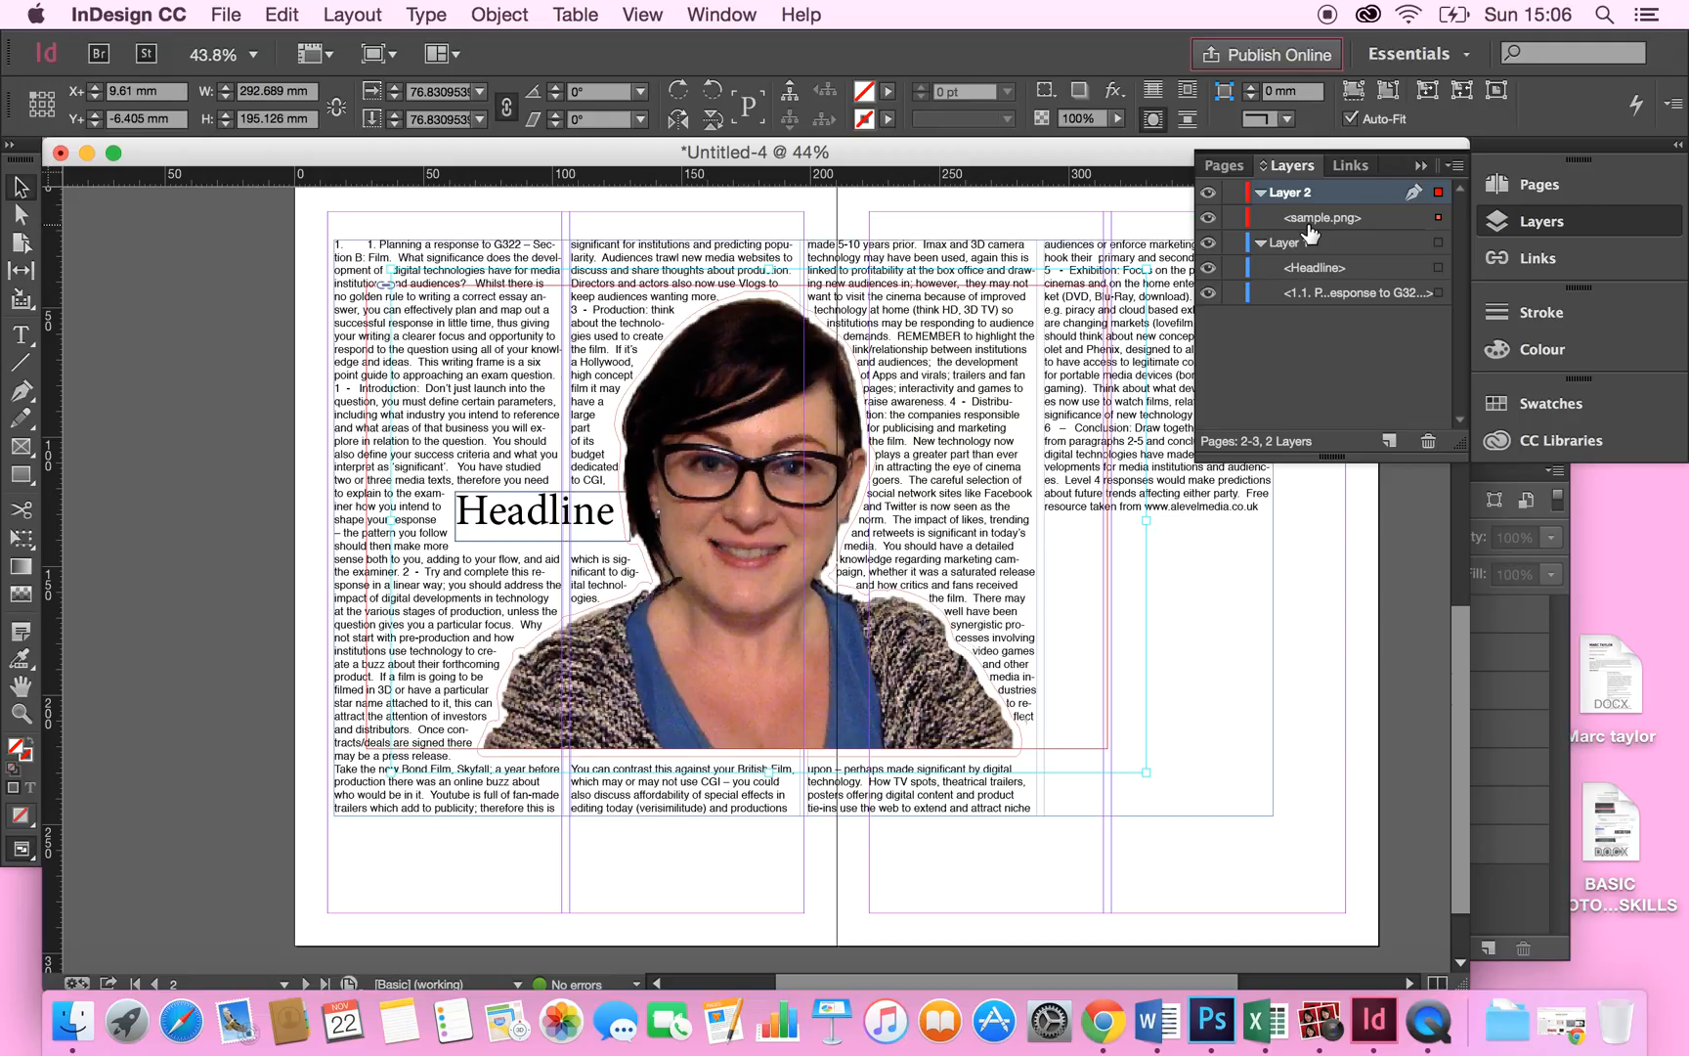
pyautogui.click(1390, 441)
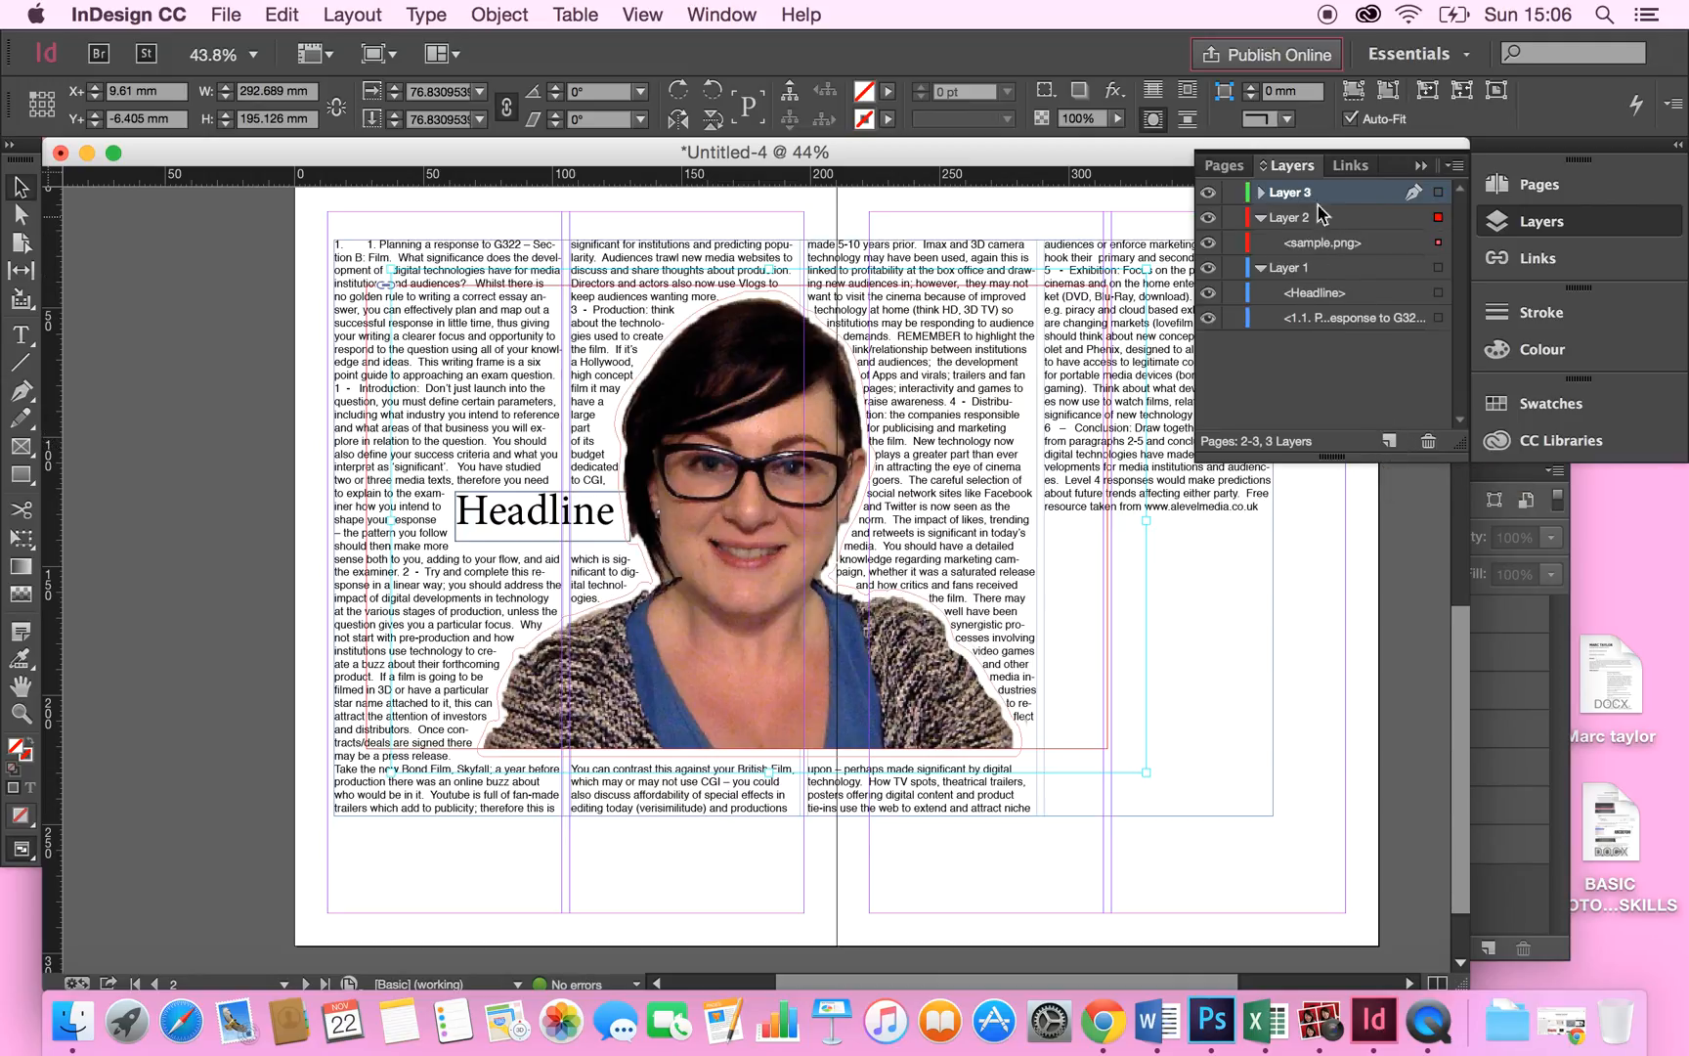